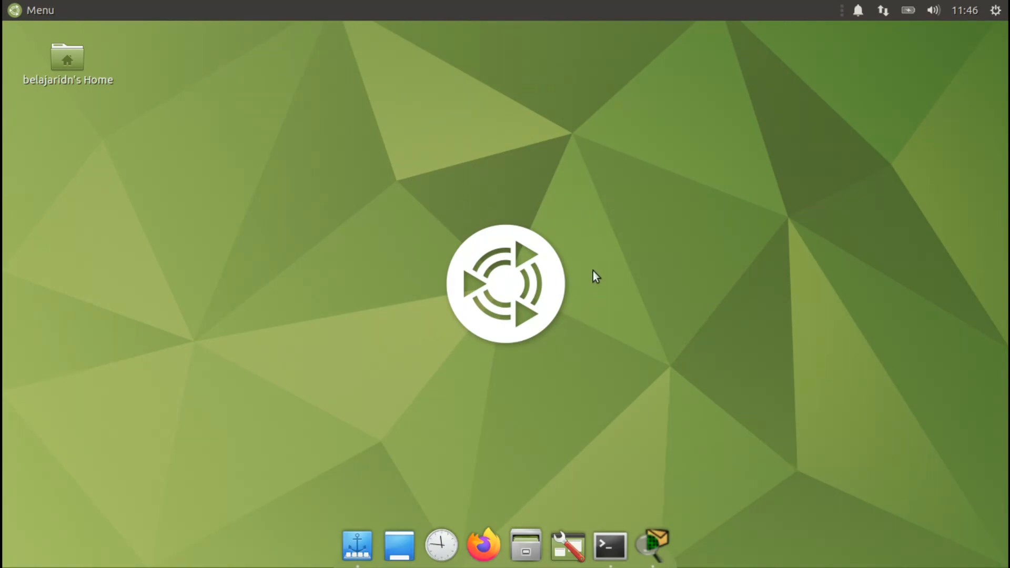
Step: Switch to Cisco Packet Tracer and review the FastEthernet0 IP configuration of Laptop1
click(648, 541)
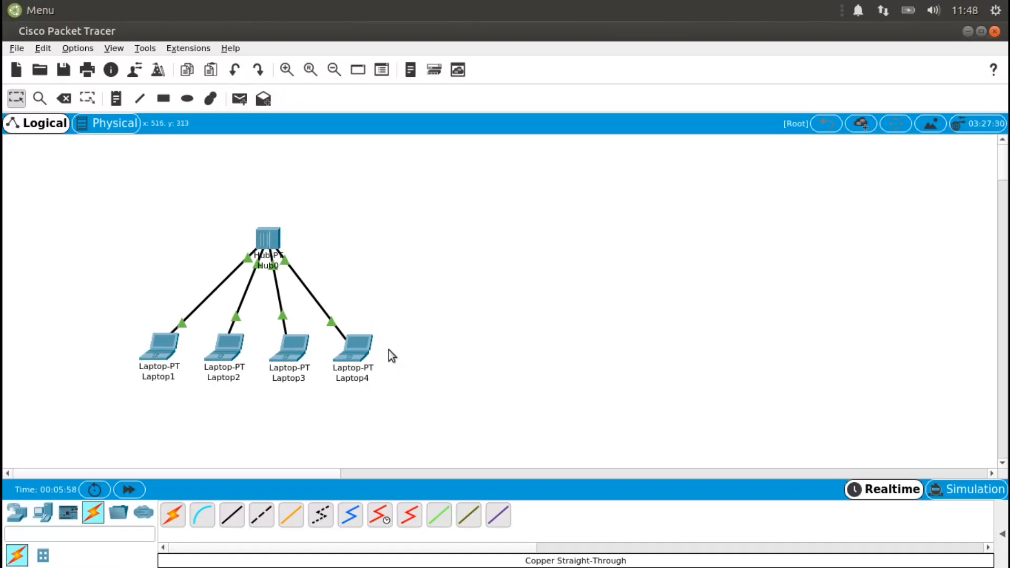
mouse_move(272, 243)
mouse_move(163, 356)
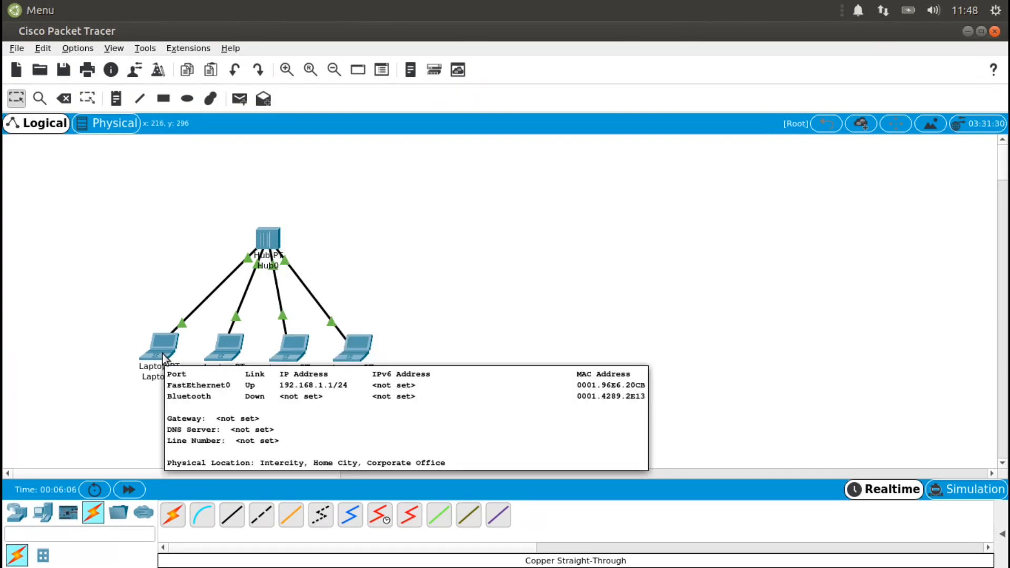
click(163, 354)
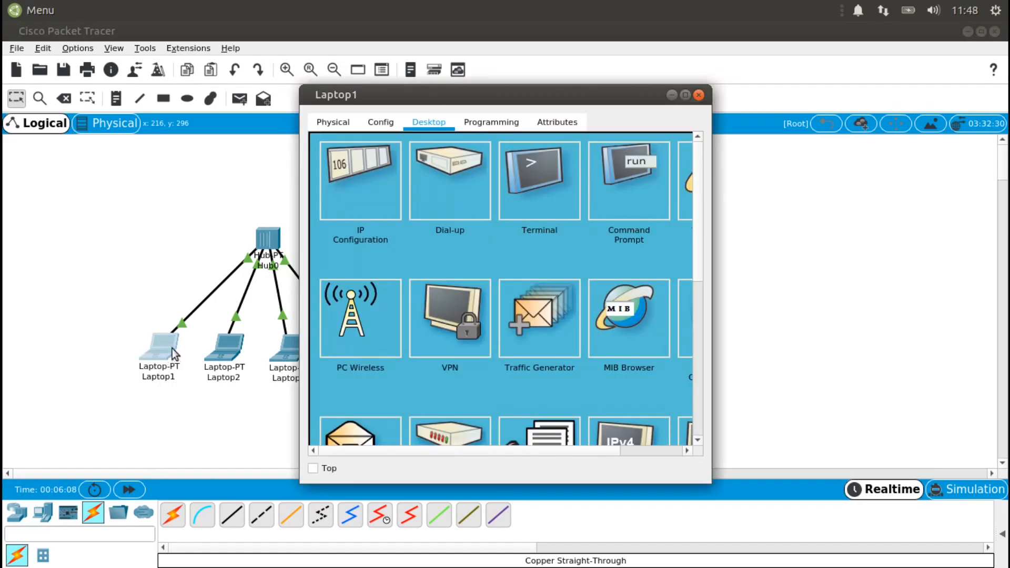
click(374, 190)
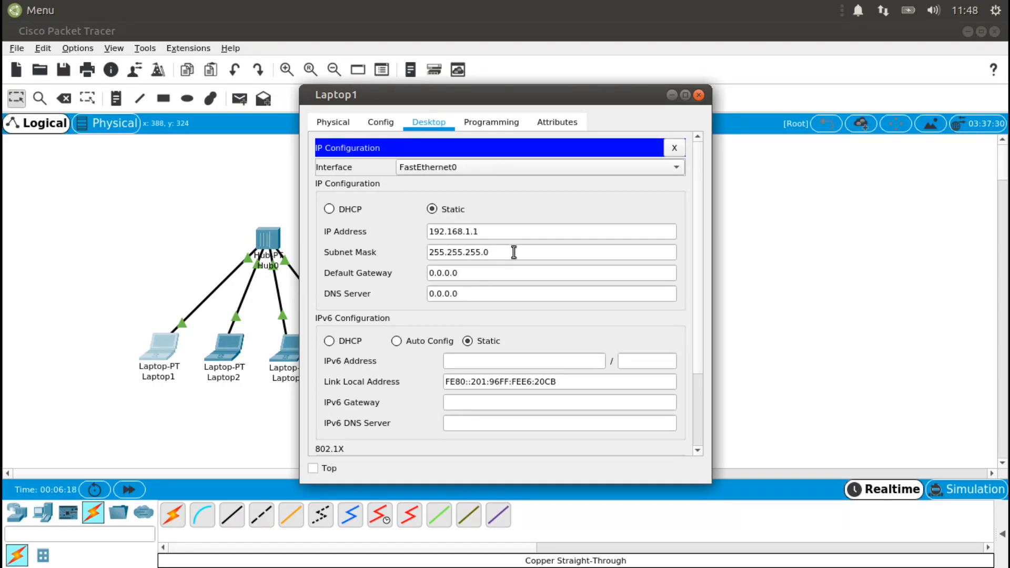
click(699, 95)
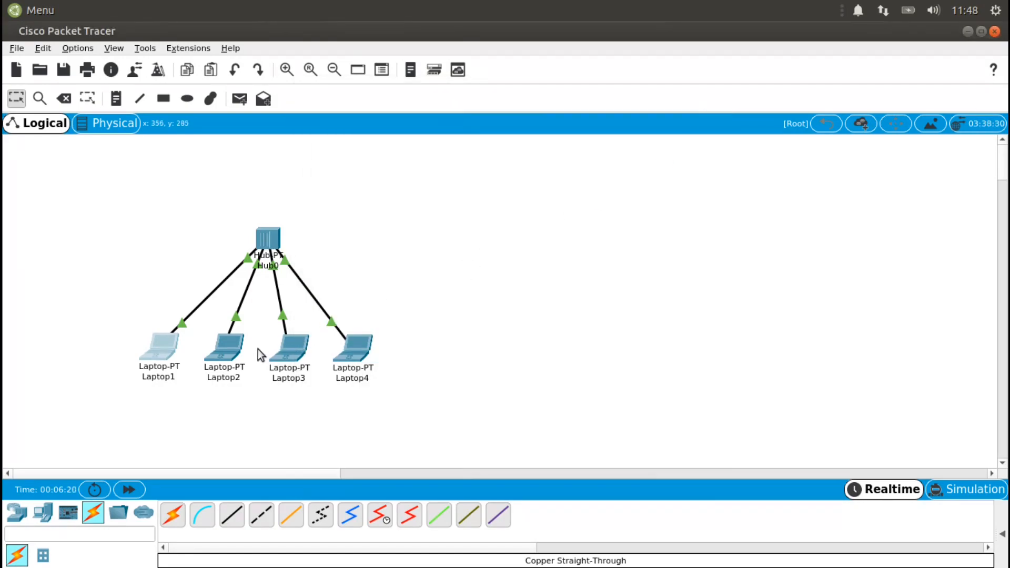
Step: Review the IP configurations of Laptop2, Laptop3 and Laptop4 one after another, closing each device window
click(228, 349)
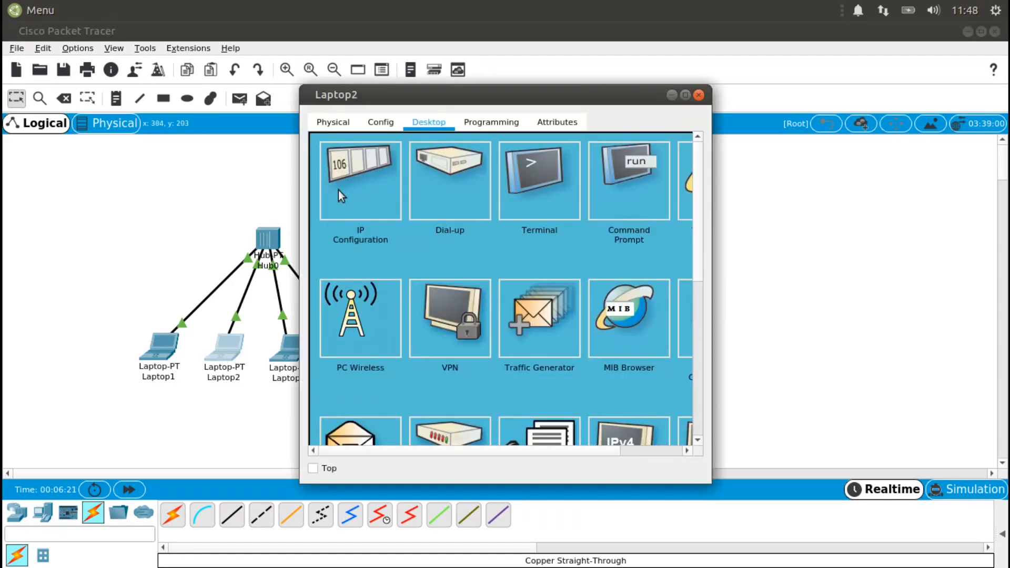
click(384, 178)
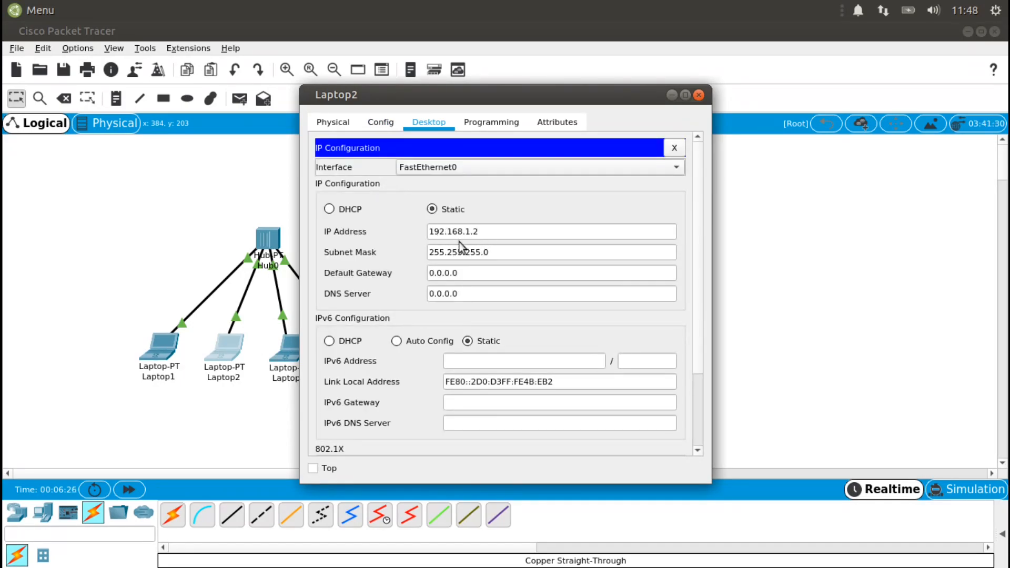
click(699, 96)
click(293, 352)
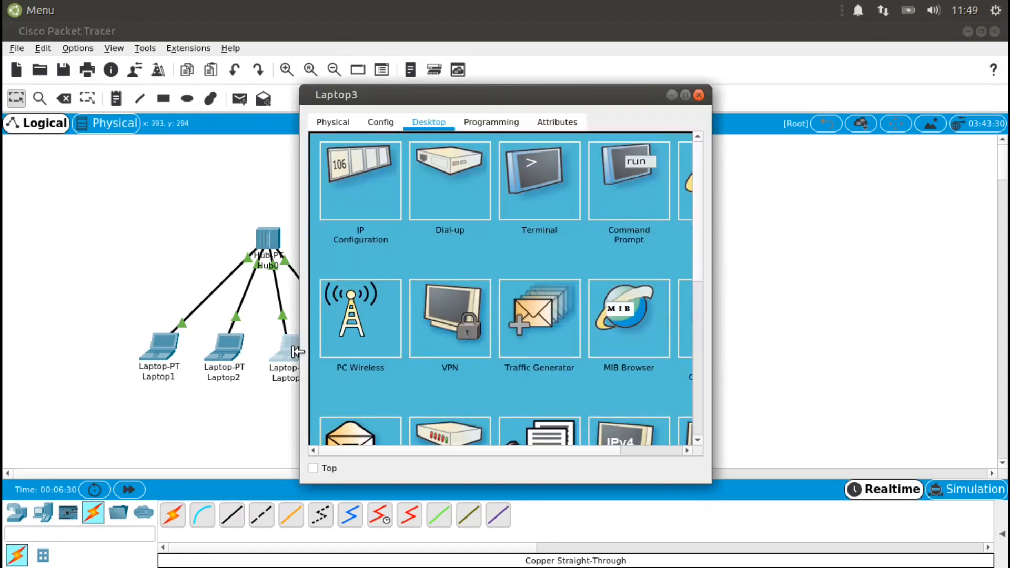
click(361, 196)
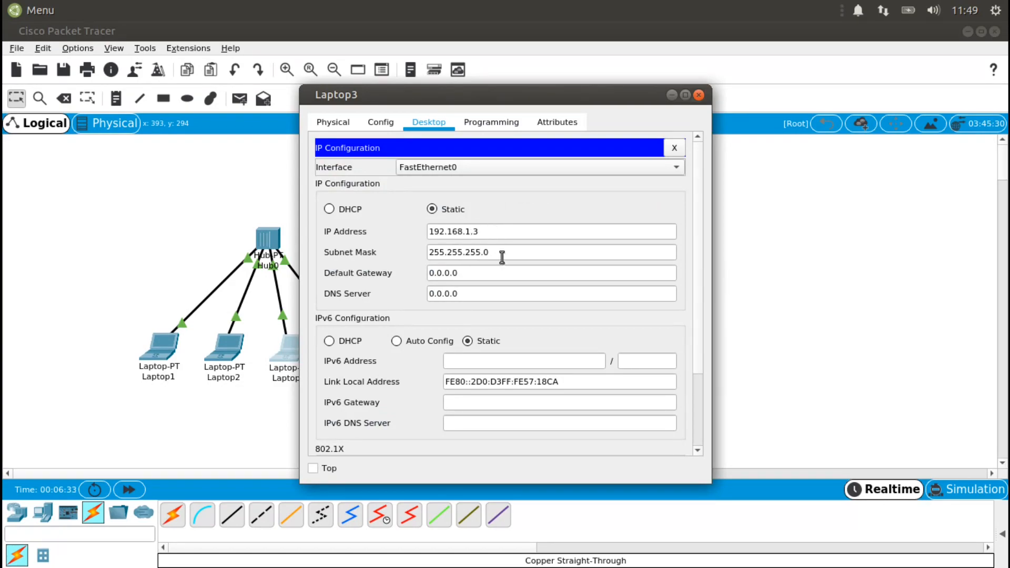
click(699, 95)
click(351, 355)
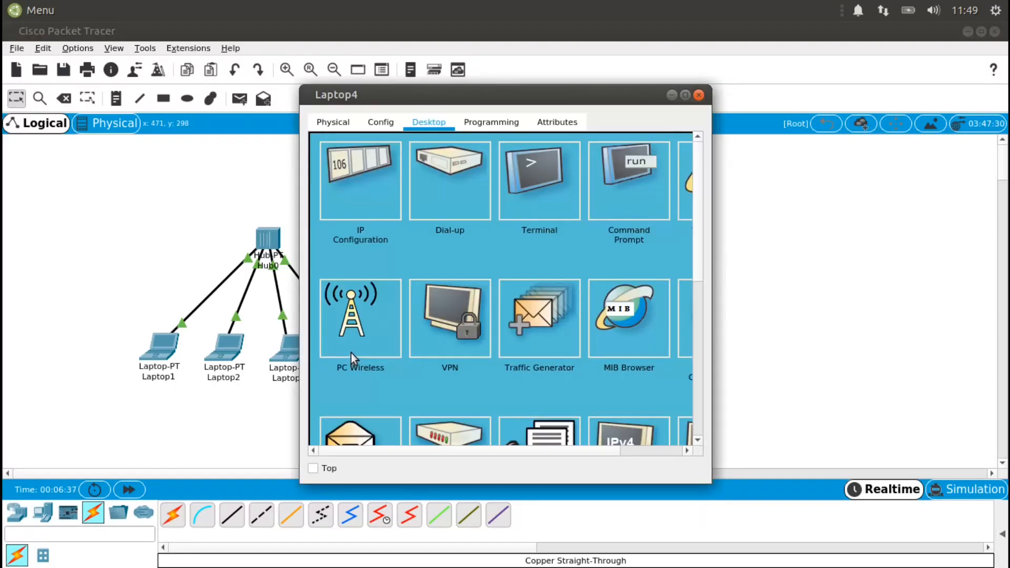
click(373, 169)
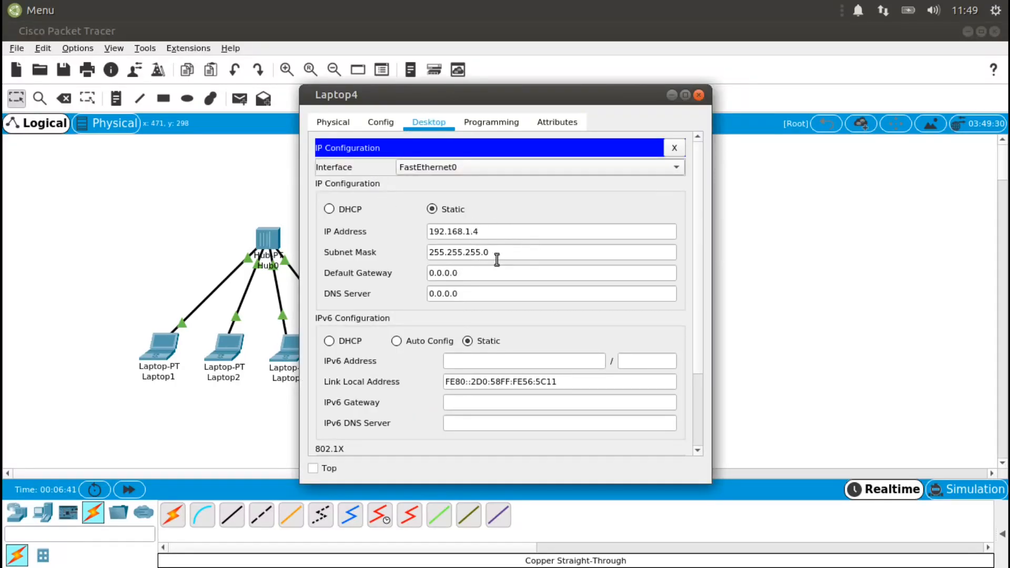
click(698, 96)
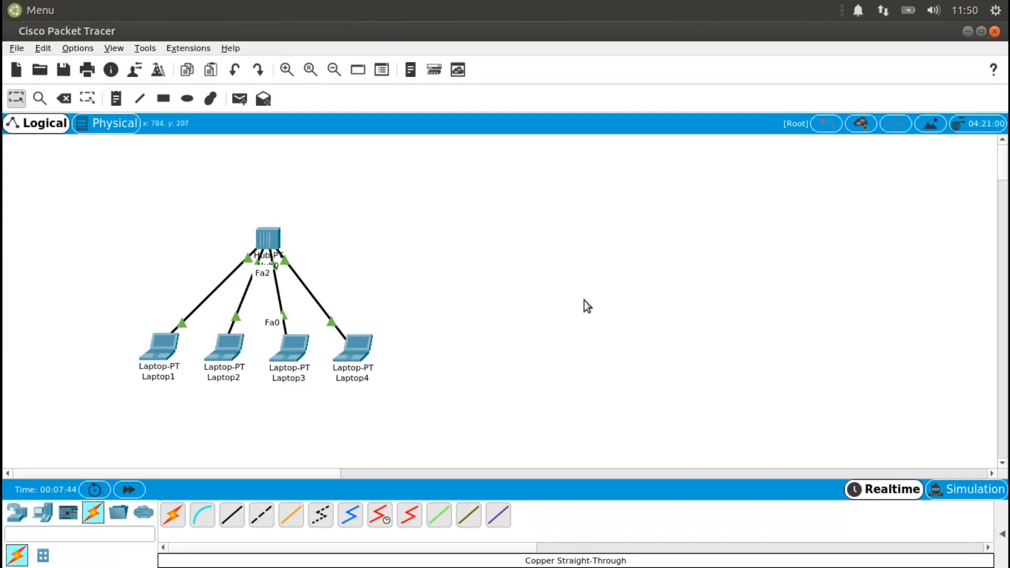
Step: Switch to Simulation mode and add a simple PDU from Laptop1 to Laptop3
click(969, 494)
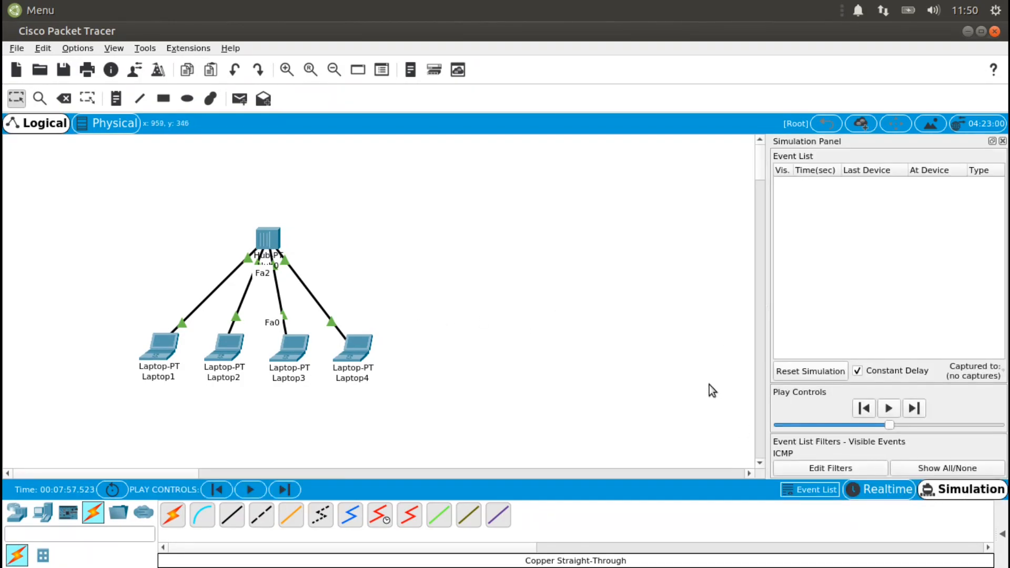
click(240, 101)
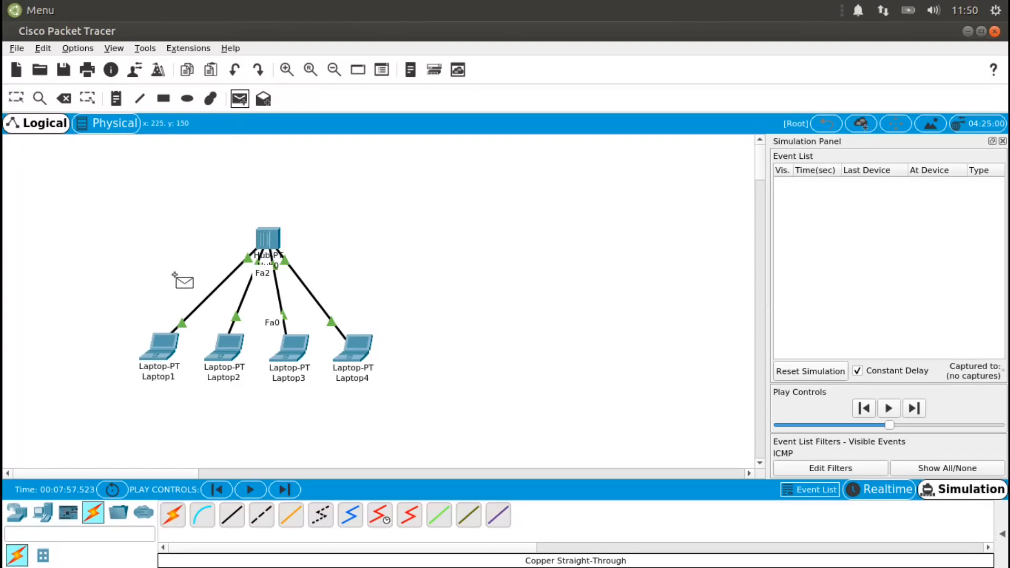
click(163, 348)
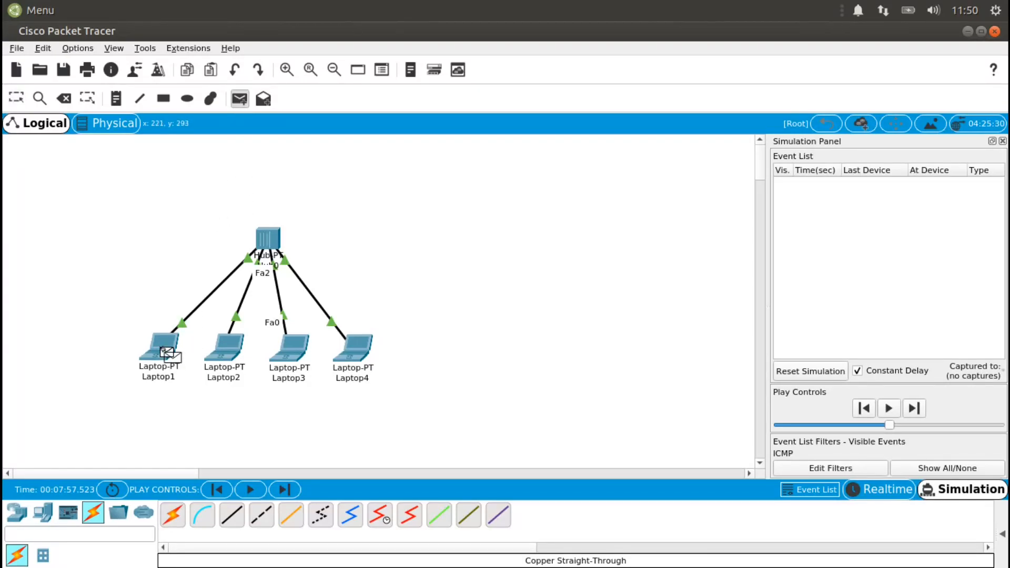
click(288, 351)
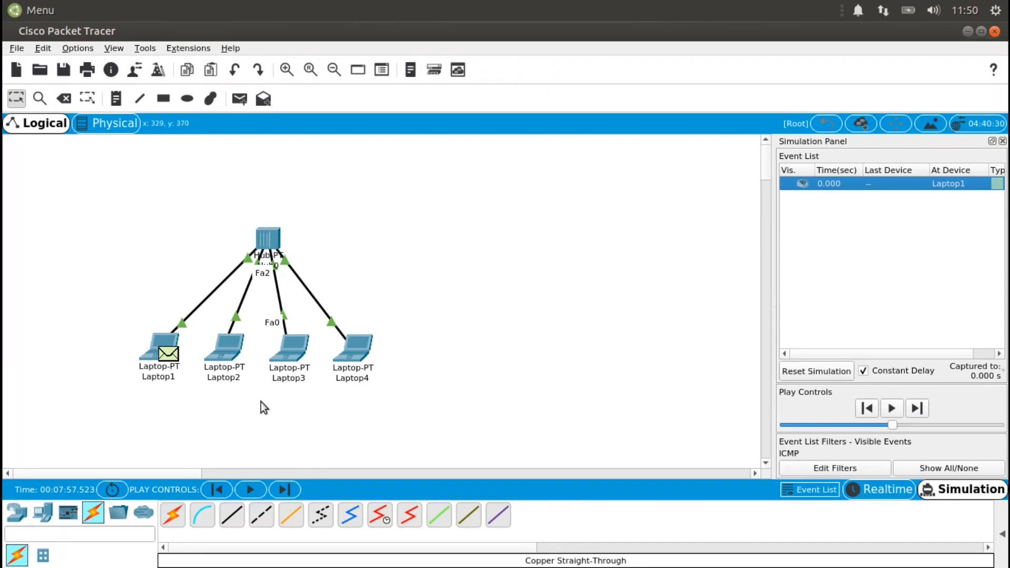
Step: Step the simulation forward through the PDU's delivery via Hub0 and its reply to Laptop1, and return to Realtime mode
click(918, 409)
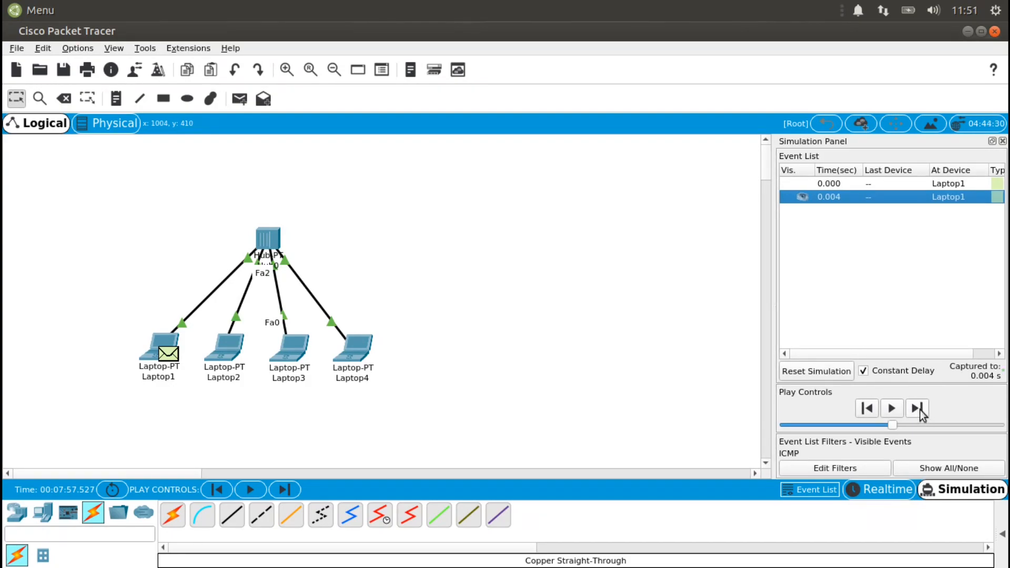
click(920, 410)
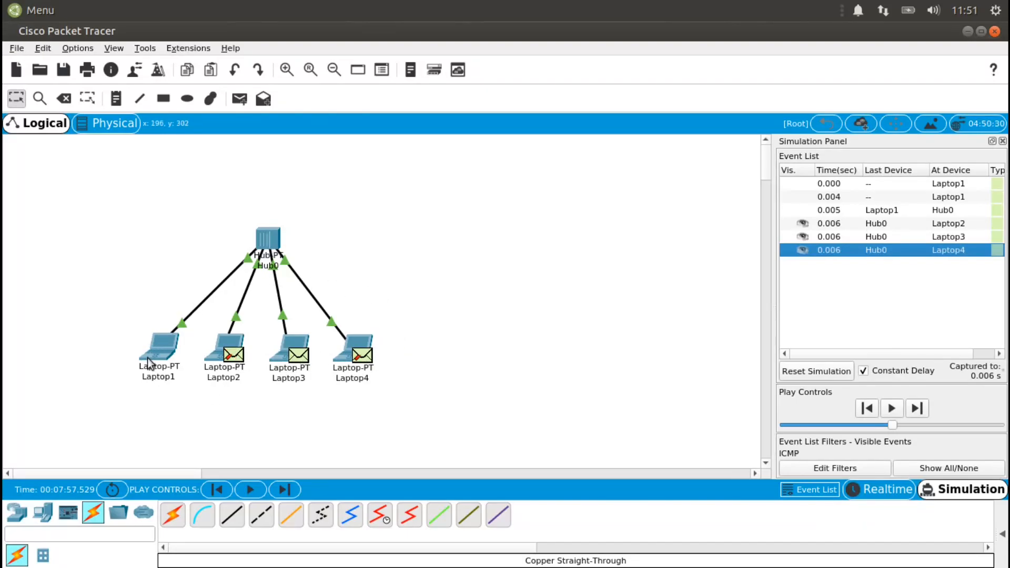
mouse_move(153, 364)
mouse_move(275, 240)
mouse_move(360, 384)
click(917, 409)
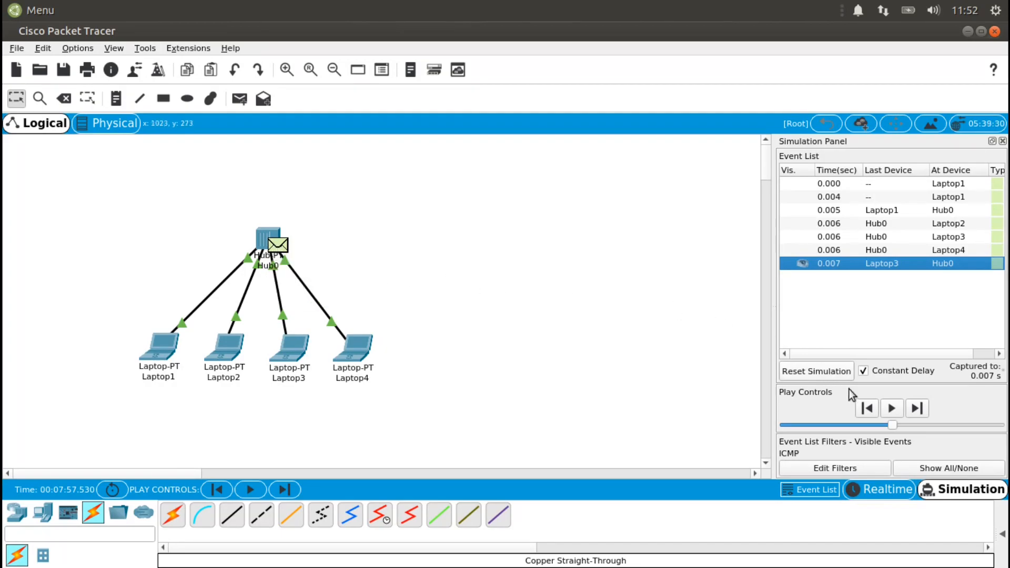
click(917, 409)
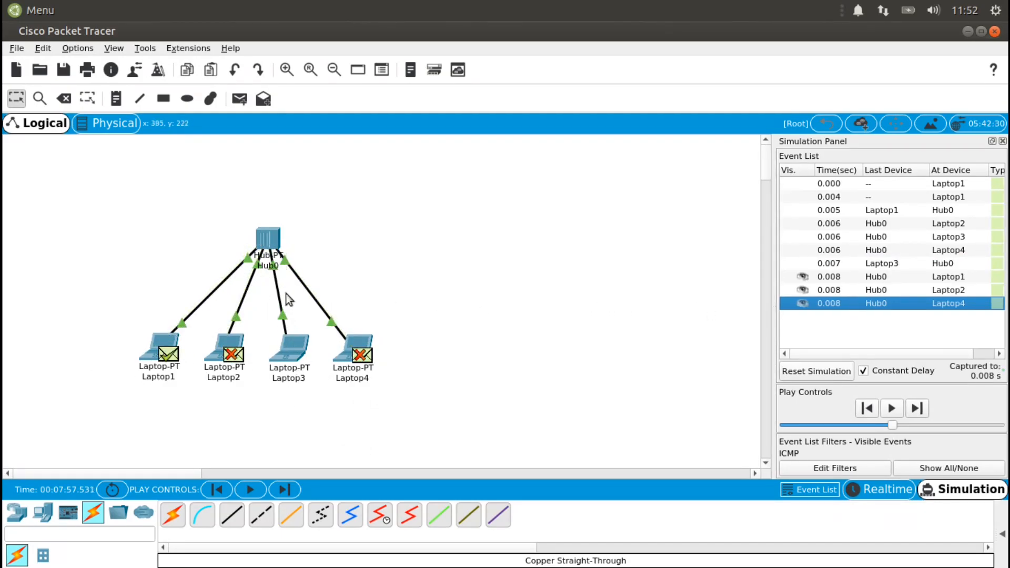
mouse_move(272, 239)
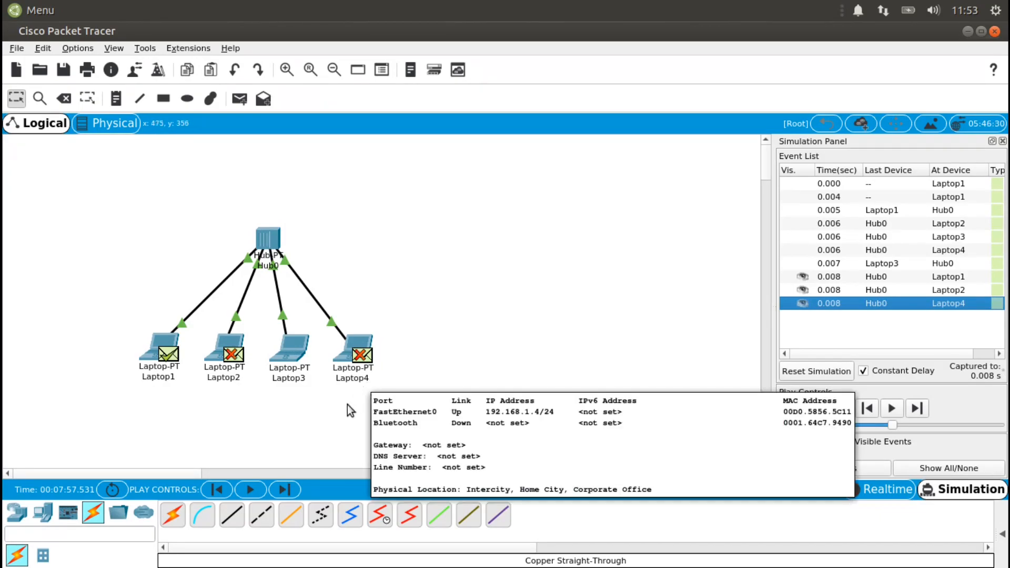
mouse_move(293, 376)
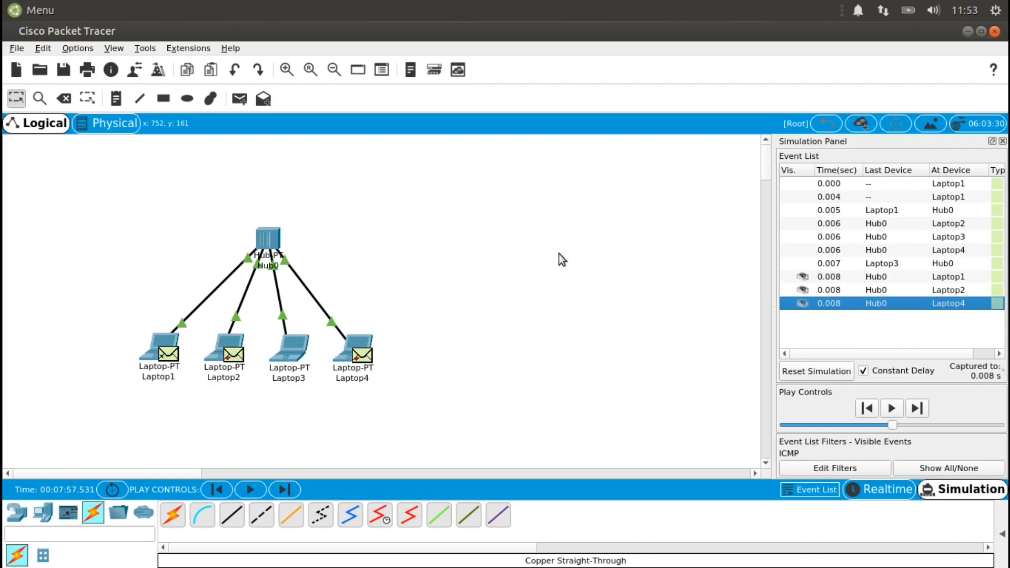
click(874, 493)
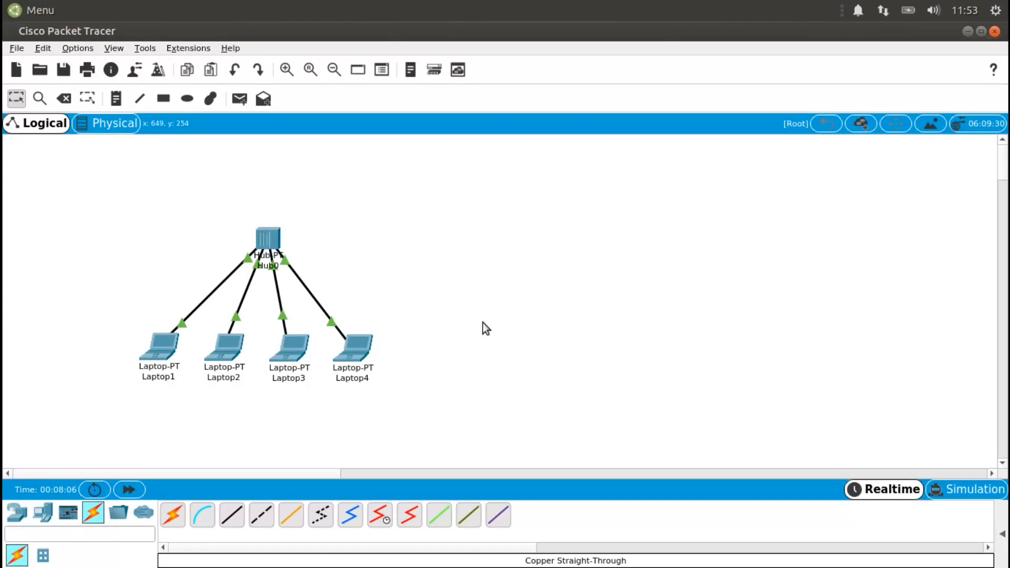
Step: Add an AccessPoint-PT wireless device to the workspace beside Hub0, level with the hub
click(17, 519)
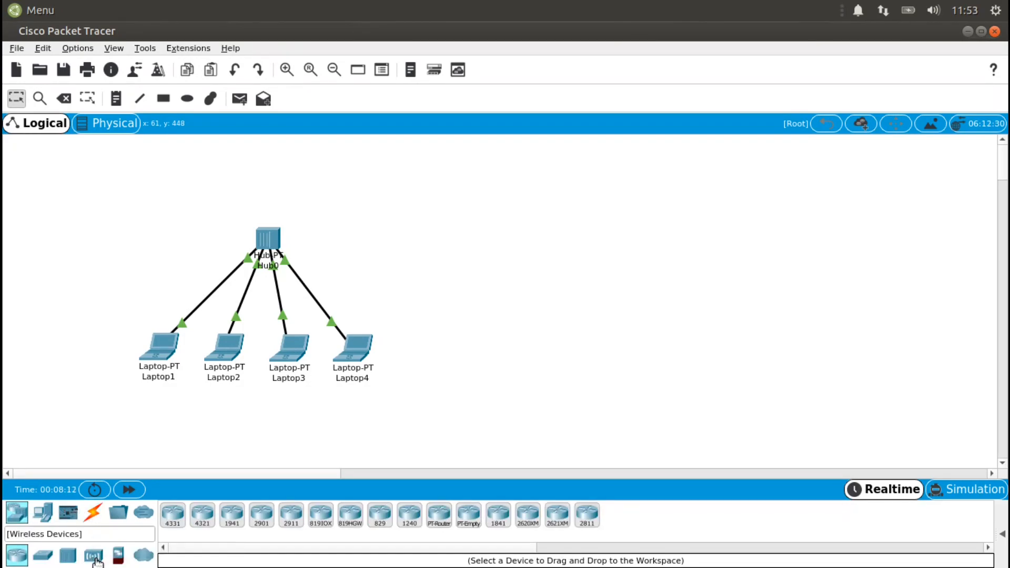
click(95, 556)
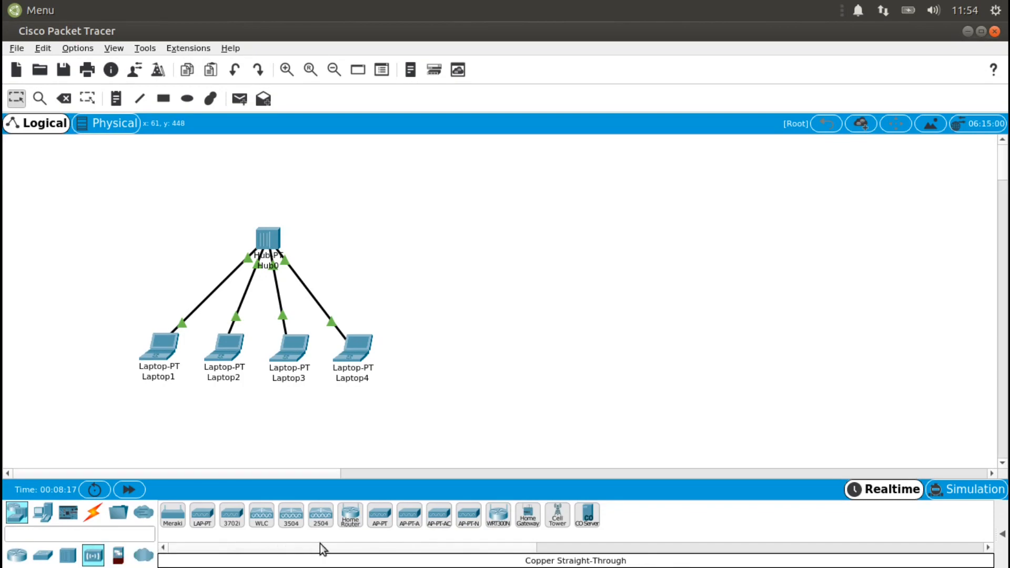
click(381, 519)
click(437, 234)
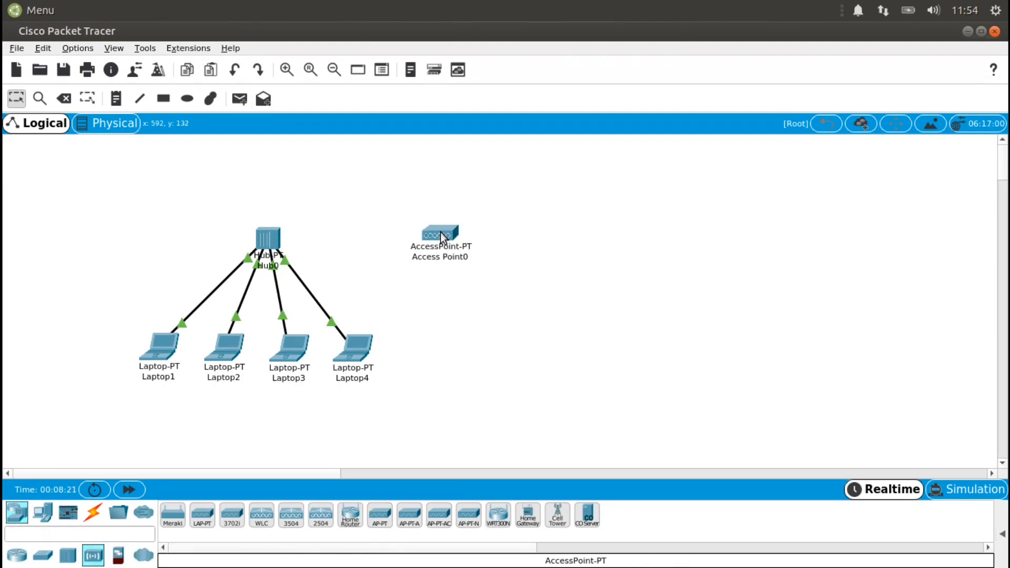
drag(453, 233, 438, 238)
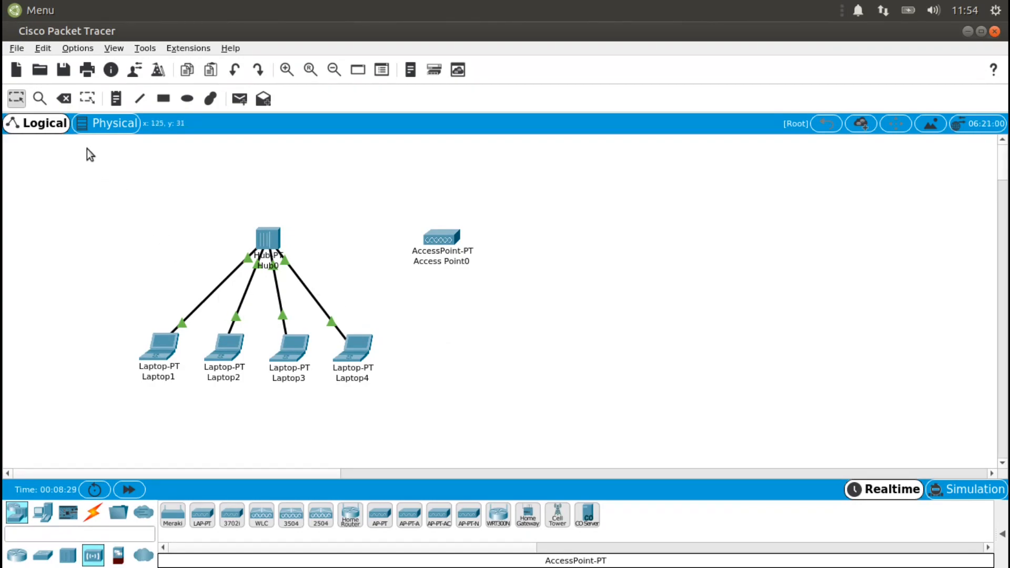
Step: Delete the four cables connecting Hub0 to Laptop1, Laptop2, Laptop3 and Laptop4
click(64, 98)
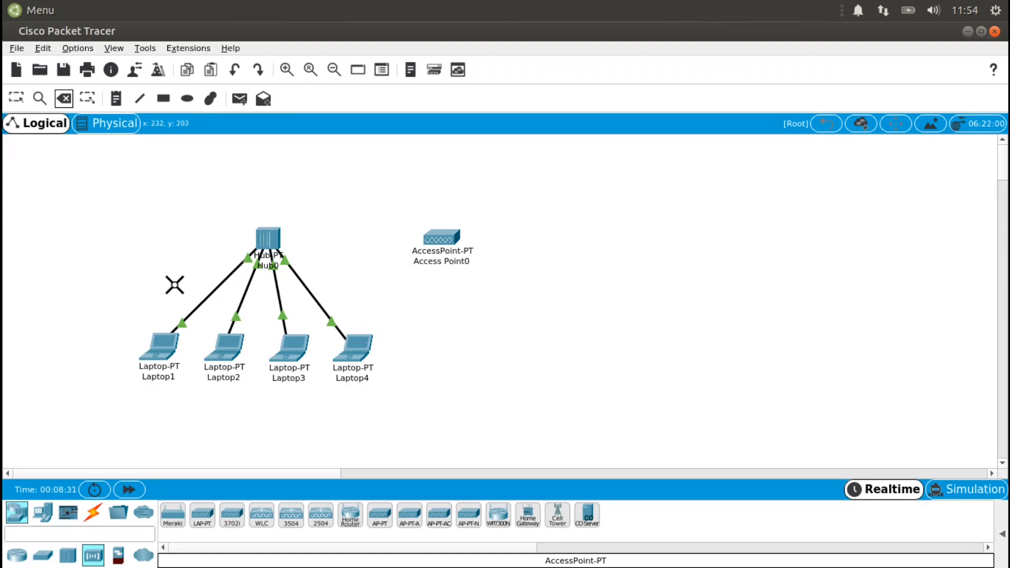
click(211, 290)
click(242, 293)
click(279, 302)
click(314, 297)
Step: Move Hub0 well away from the laptops and put Access Point0 in its former place centred above them
click(16, 98)
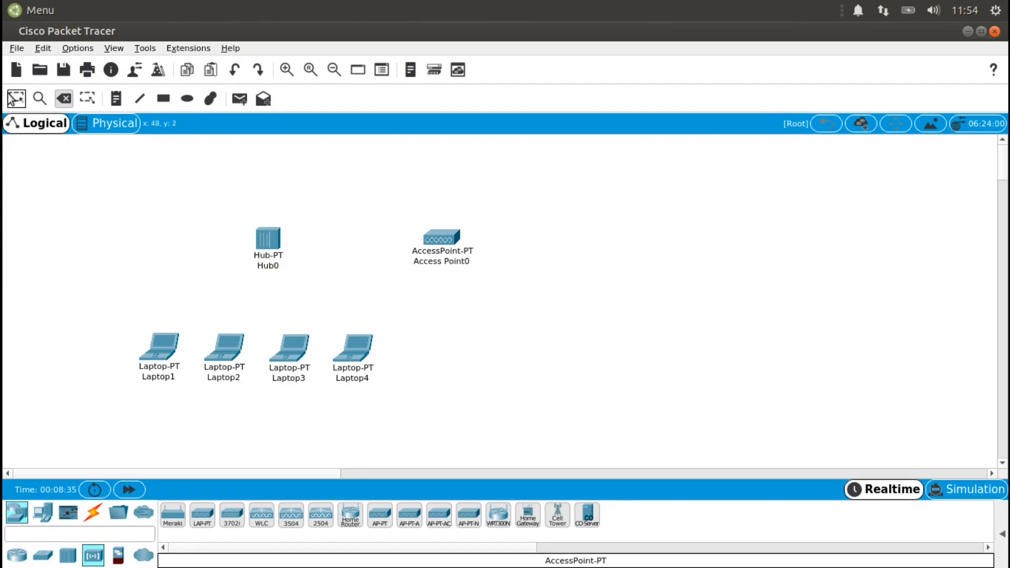
drag(267, 242, 63, 176)
drag(453, 245, 274, 230)
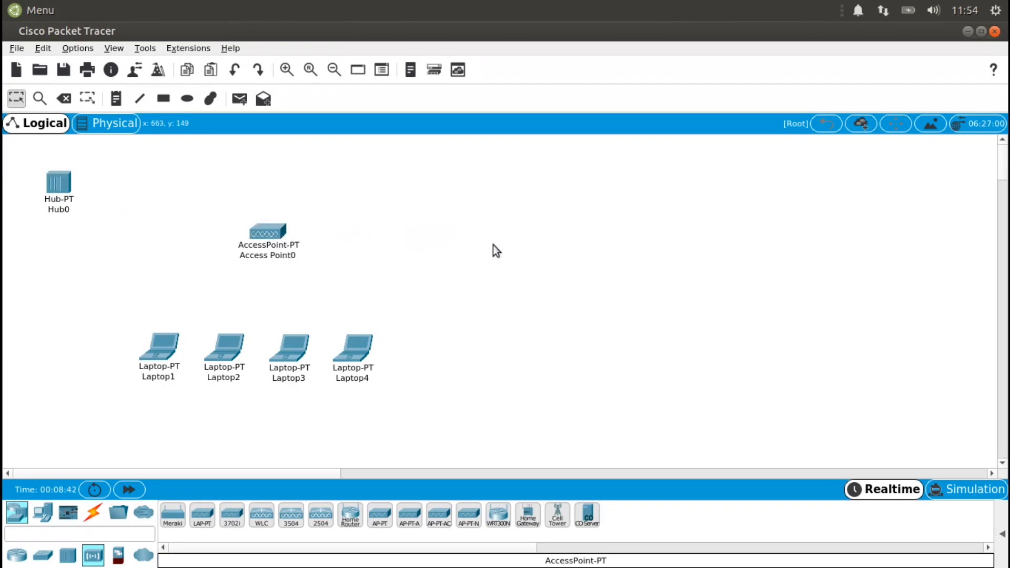
Step: Set the SSID of Access Point0's Port 1 to jarkom and close the device's configuration
click(268, 232)
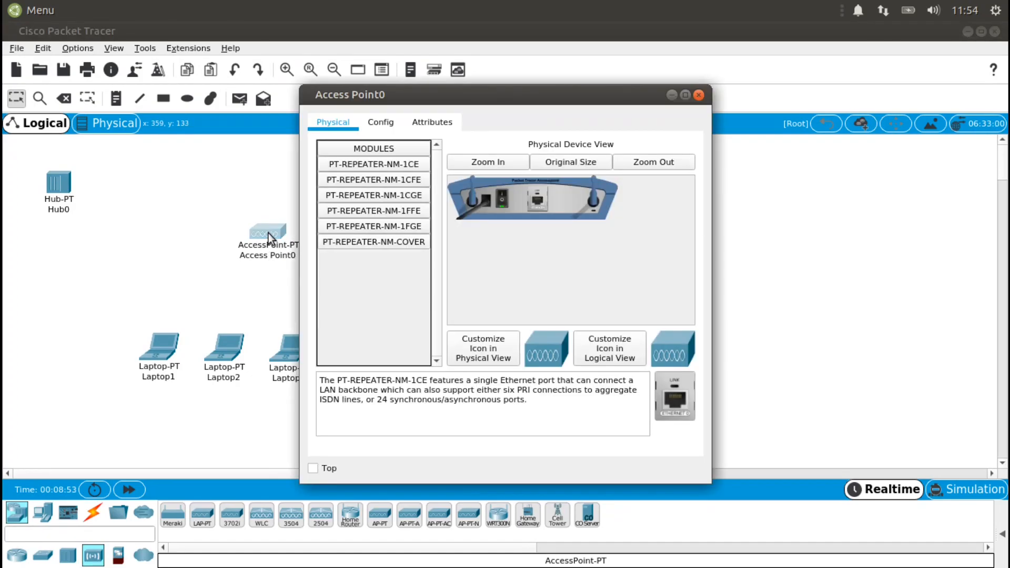
click(380, 123)
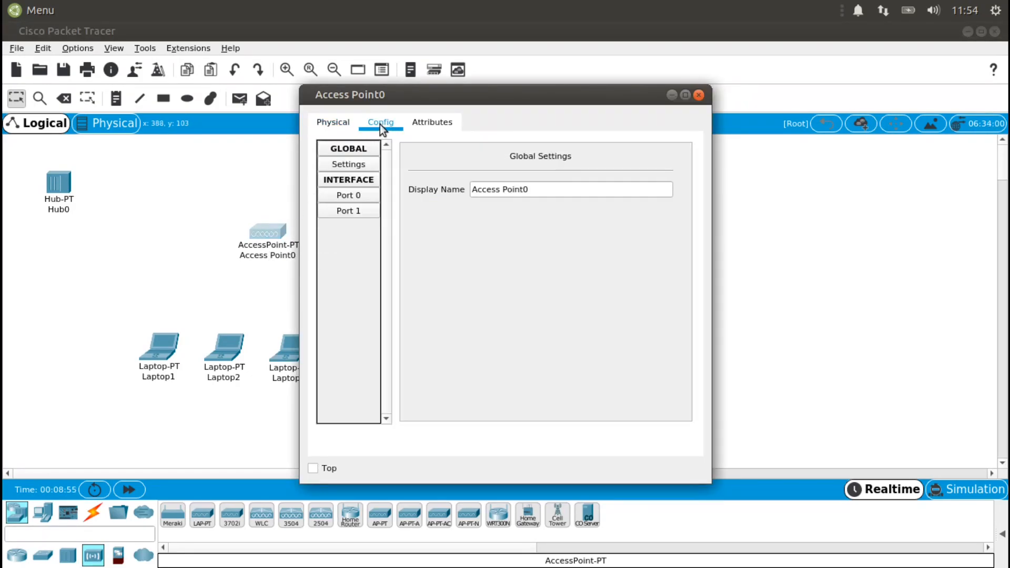
click(356, 199)
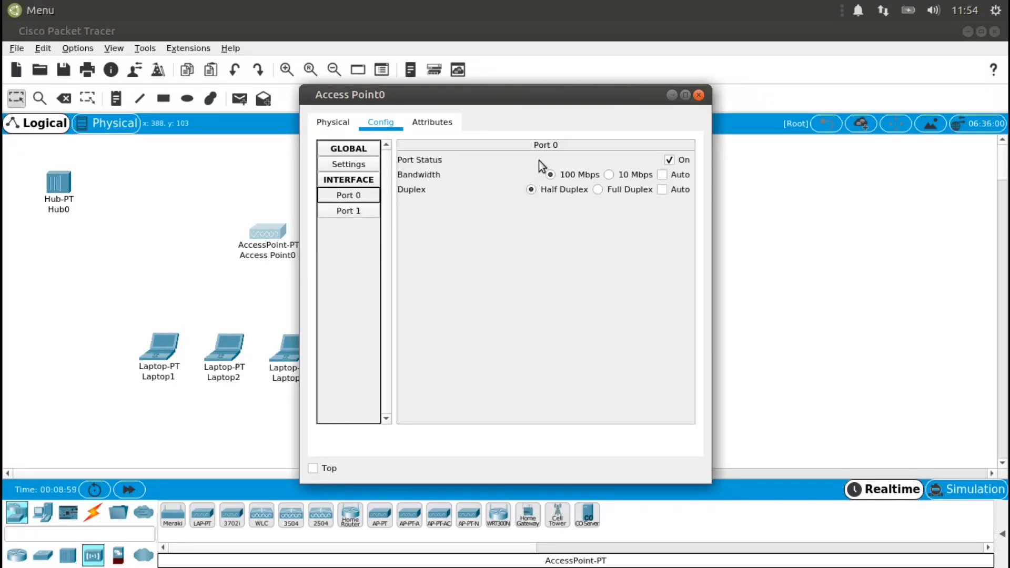
click(361, 209)
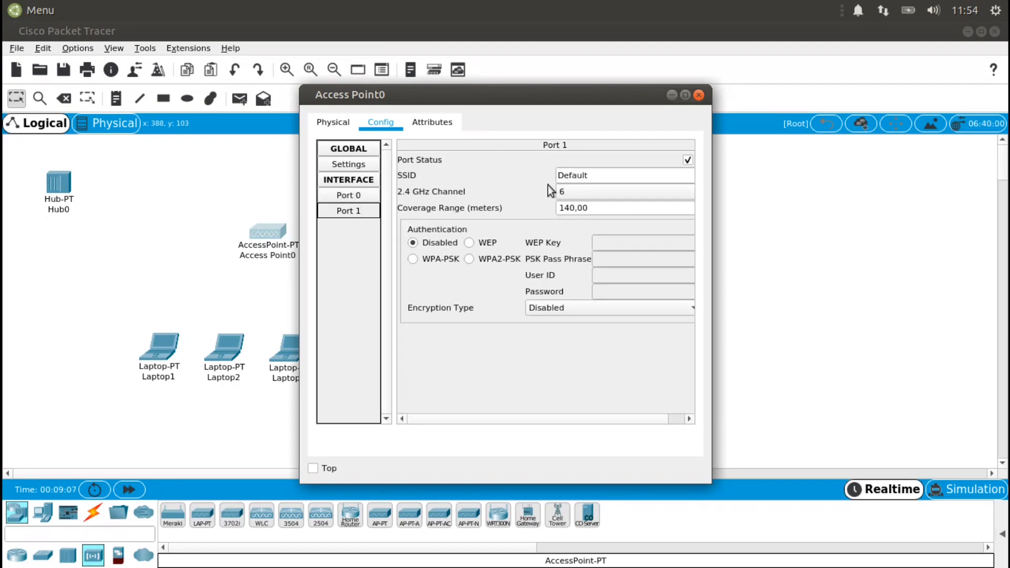
double_click(638, 174)
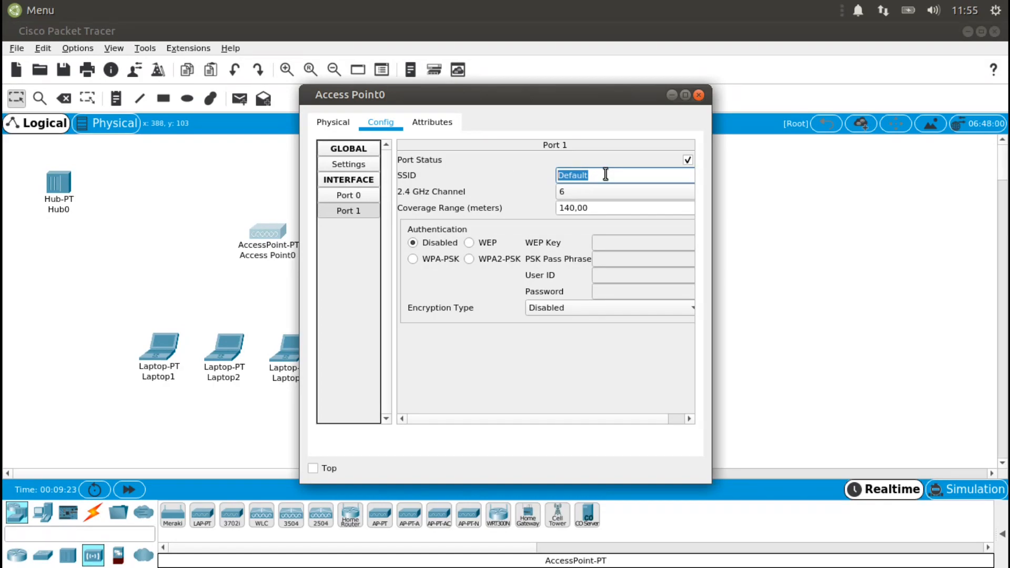
text(jarko)
click(698, 95)
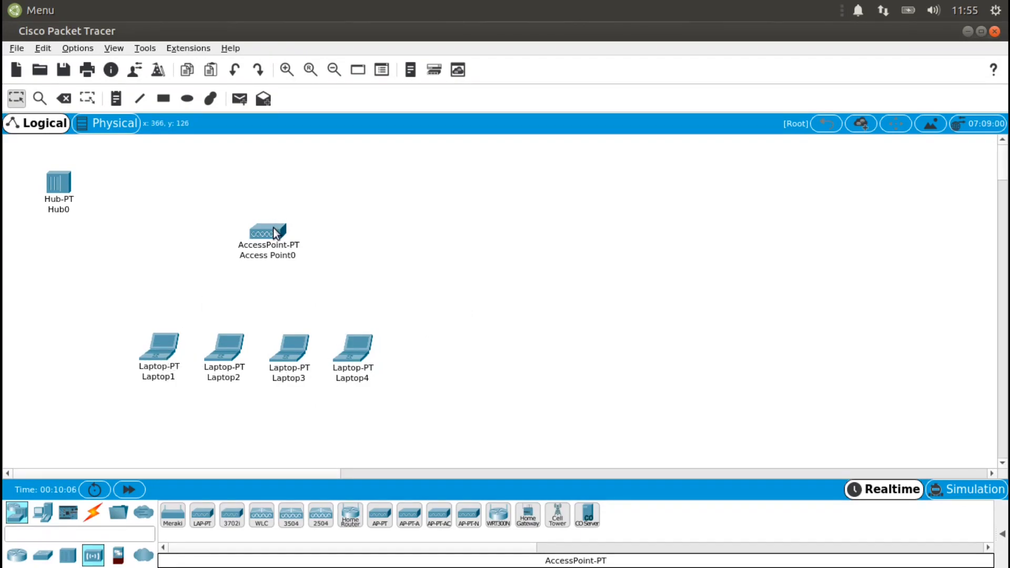
Step: Replace Laptop1's Ethernet module with the WPC300N wireless module while powered off, and switch the laptop back on
mouse_move(273, 228)
click(162, 352)
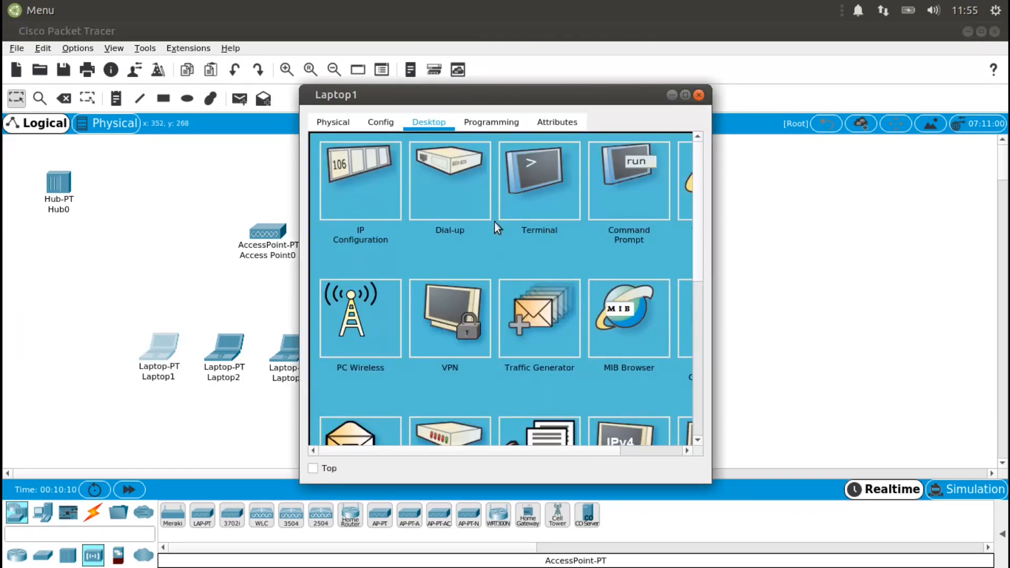
click(373, 120)
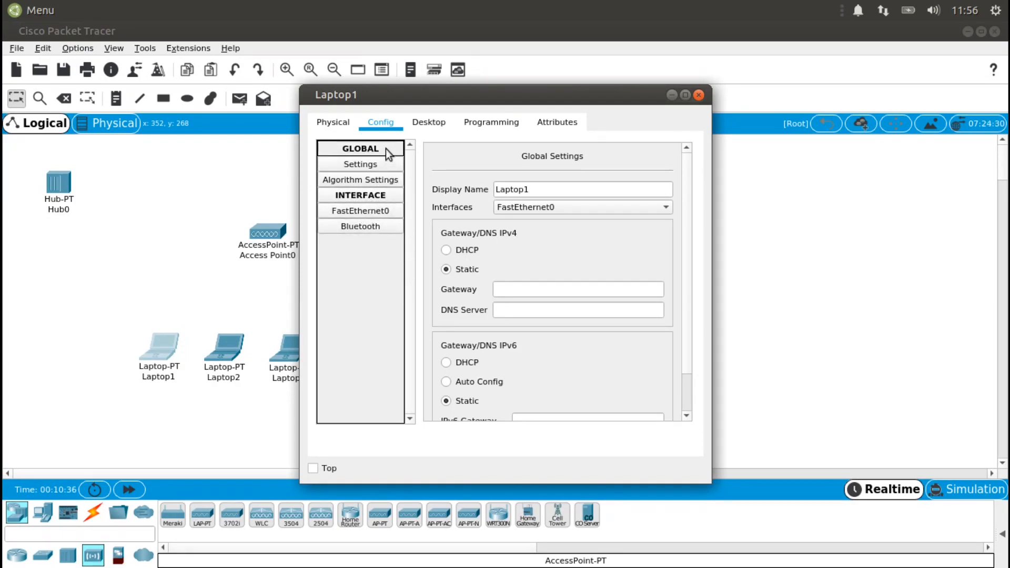
click(327, 125)
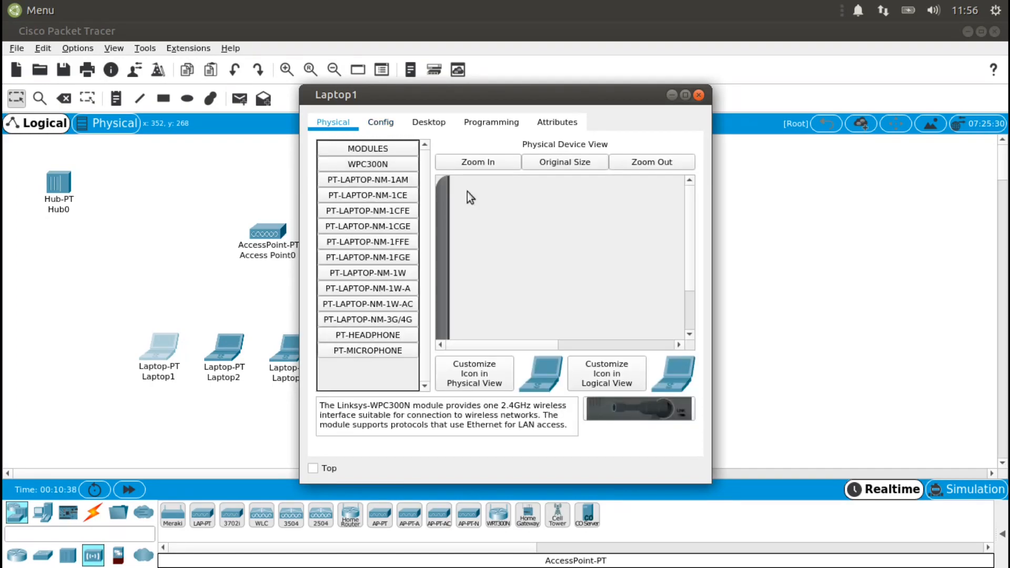
click(690, 205)
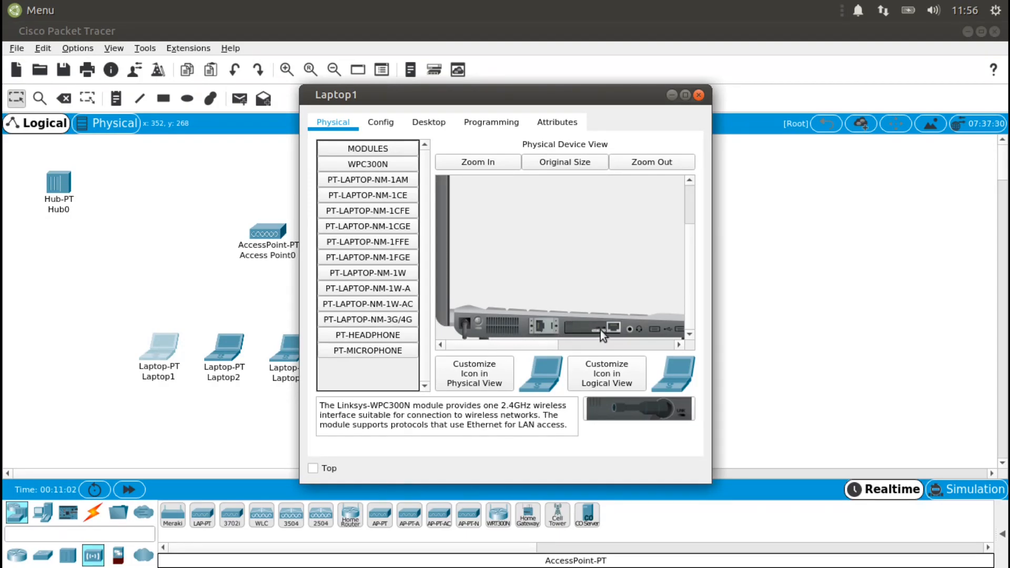
drag(601, 329, 357, 384)
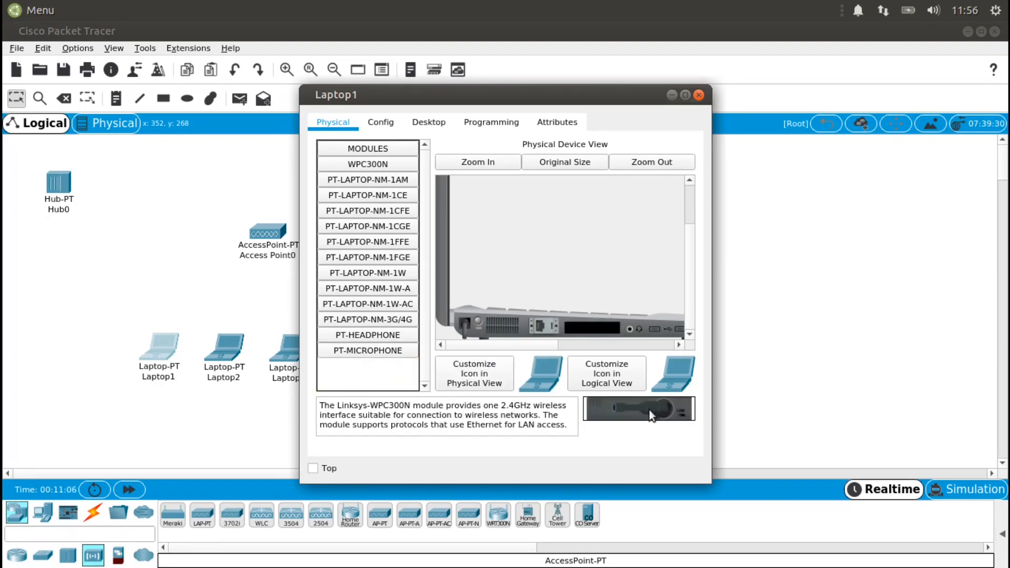
drag(649, 406, 605, 332)
drag(367, 272, 592, 328)
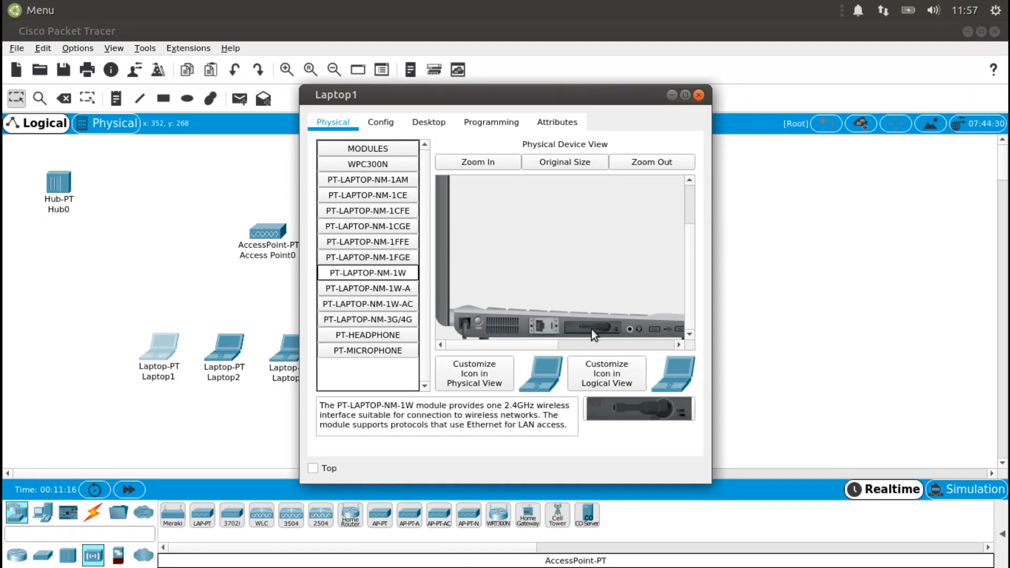
click(478, 321)
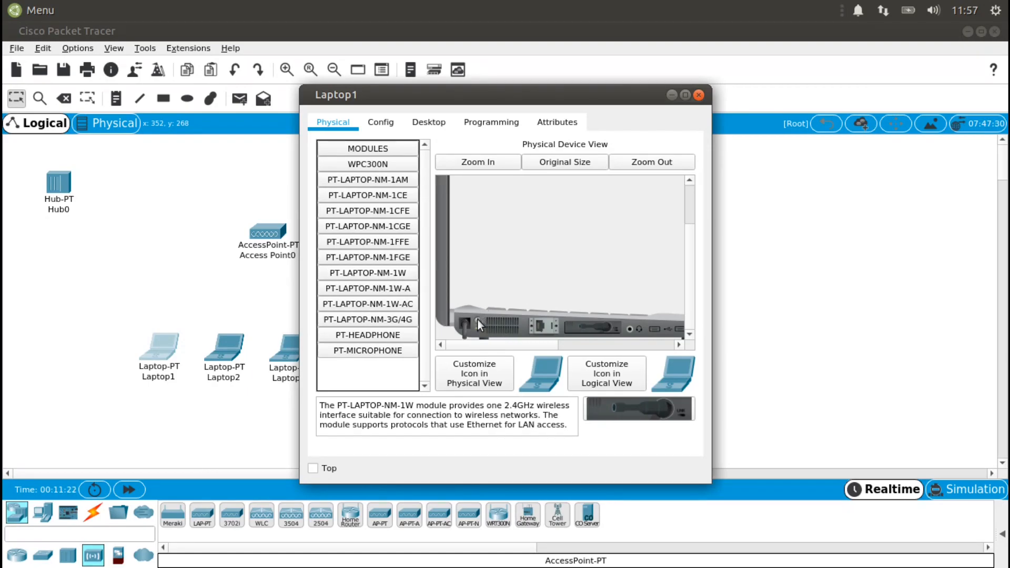
Step: Try to remove the wireless module from Laptop1 while its power is on
drag(605, 327, 433, 393)
drag(602, 327, 366, 378)
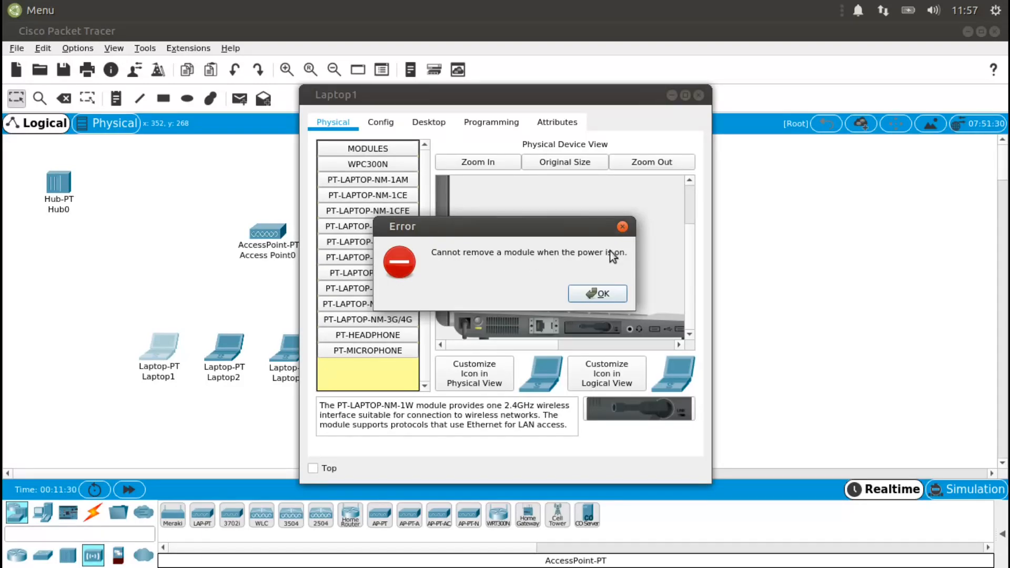
click(597, 296)
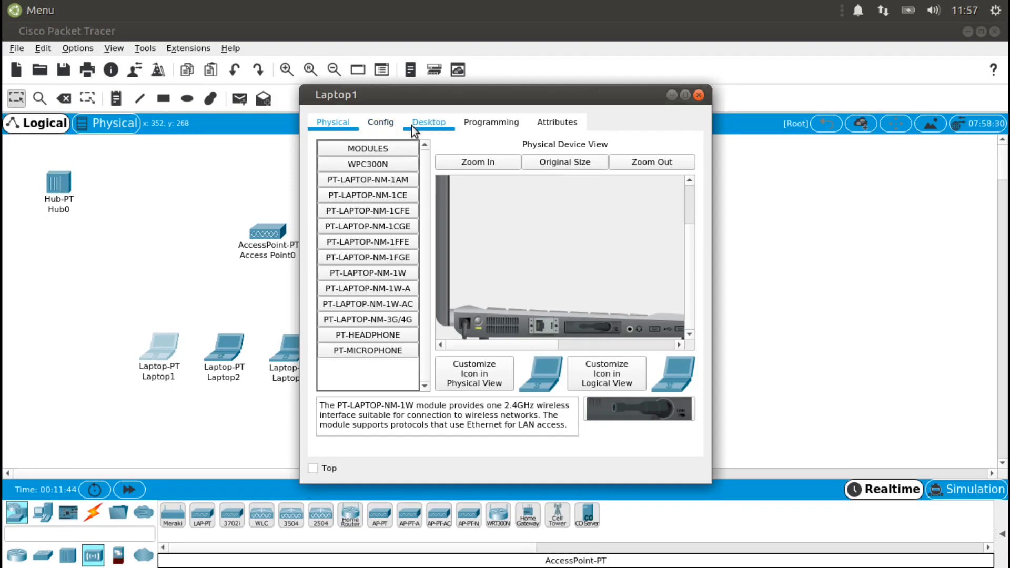
Step: Connect Laptop1 to the jarkom wireless network with the PC Wireless utility and close the utility
click(430, 122)
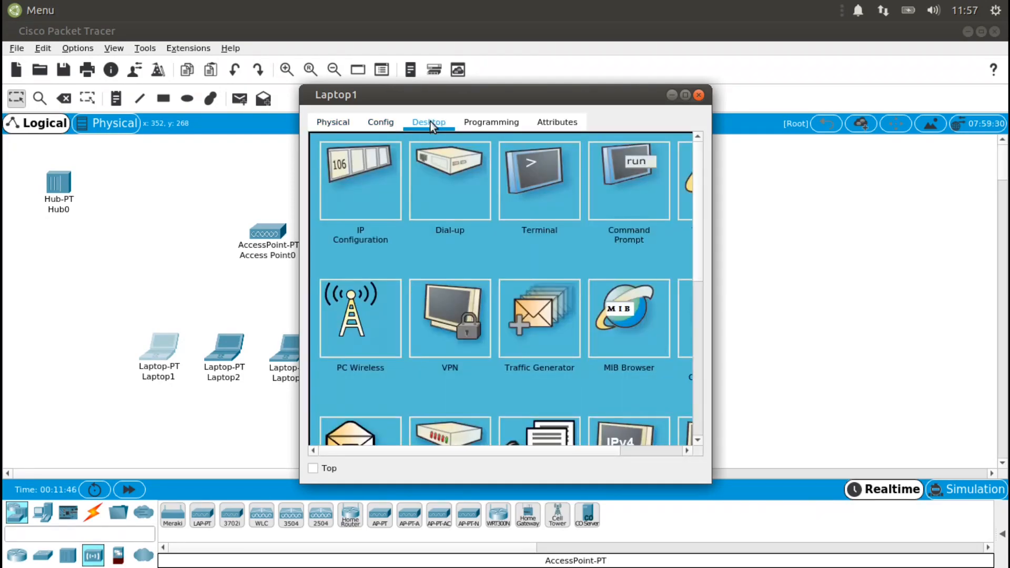
click(364, 304)
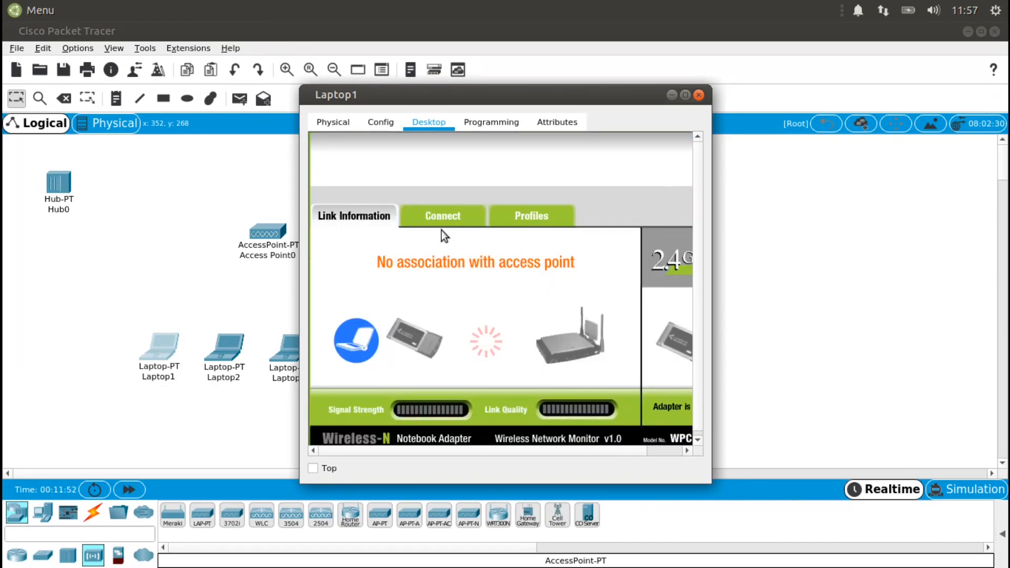
click(447, 219)
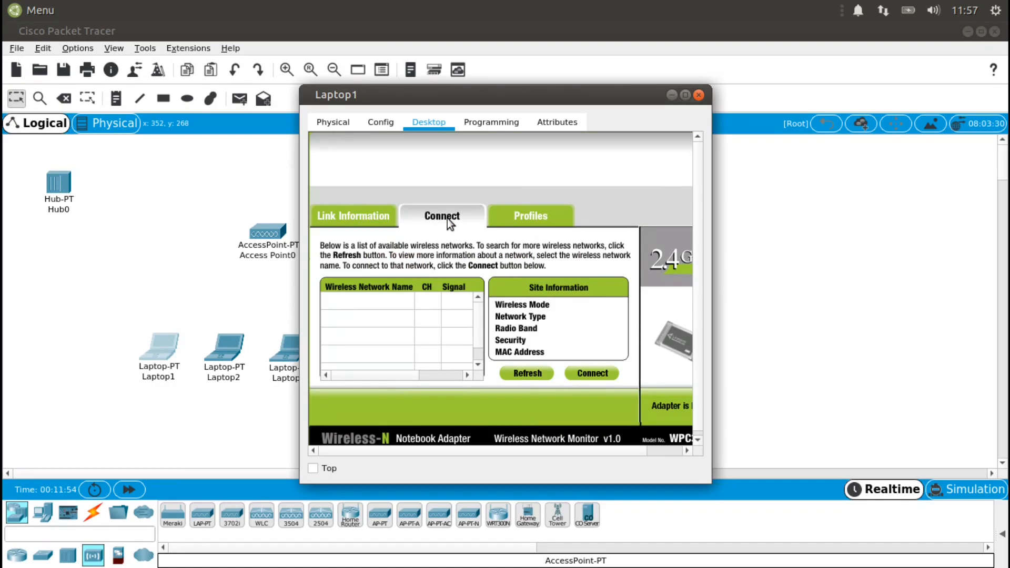
click(526, 378)
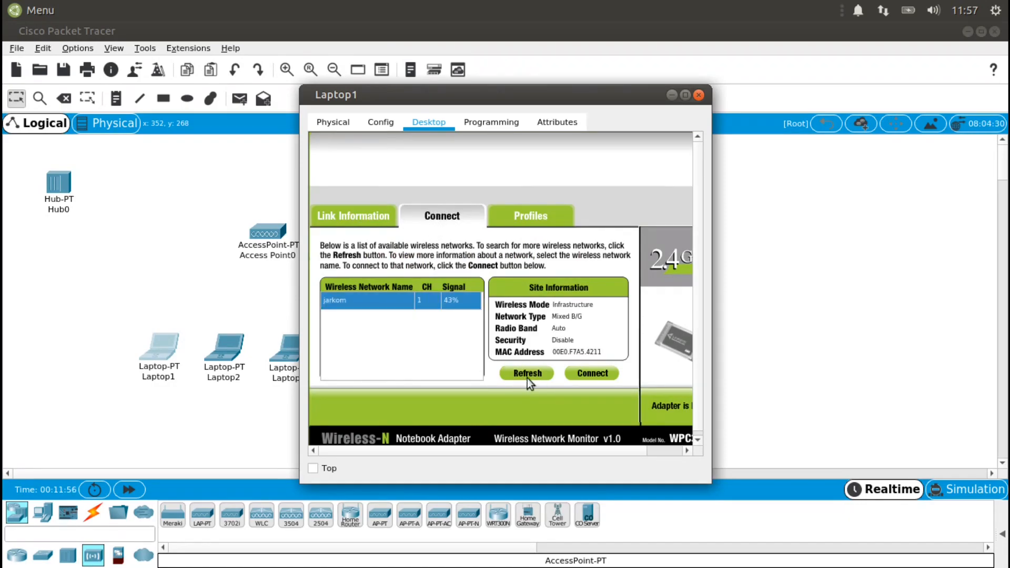
click(532, 376)
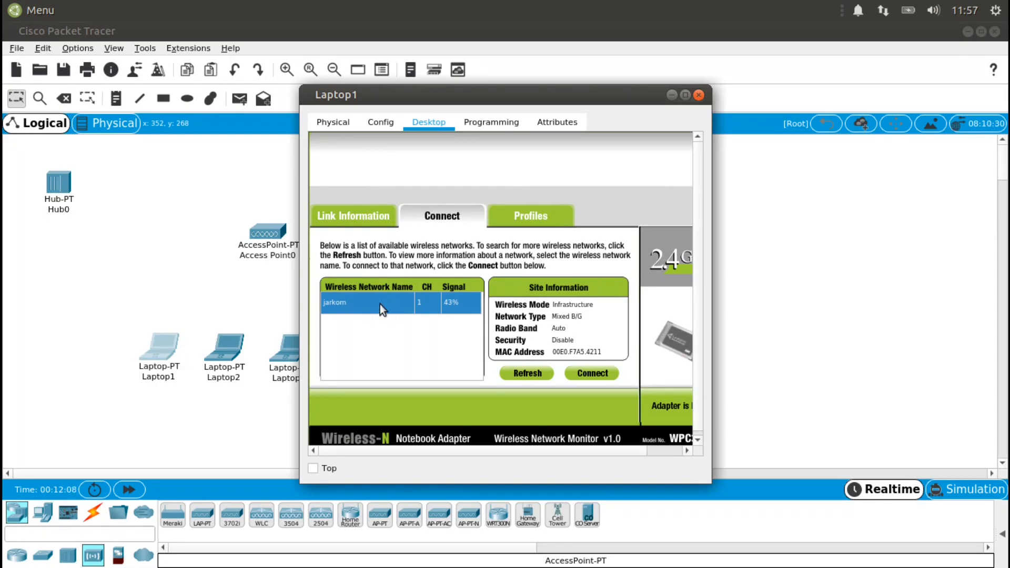
click(599, 372)
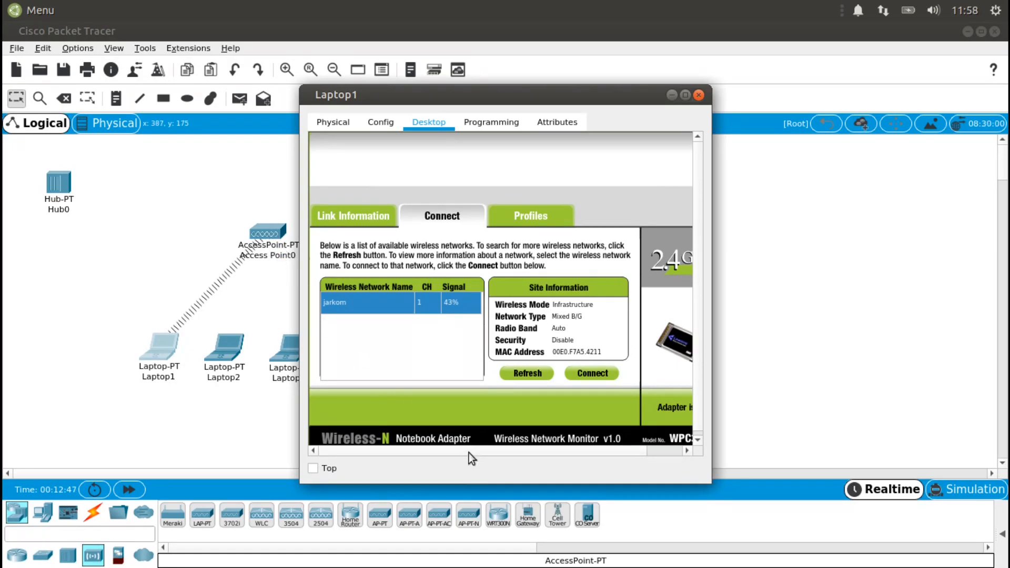
drag(469, 452, 602, 459)
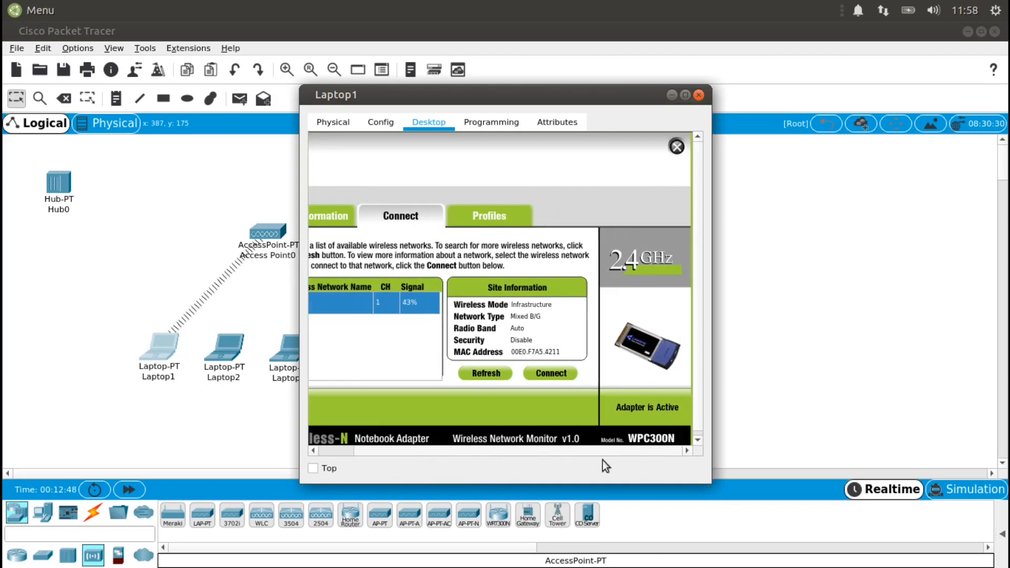
click(677, 147)
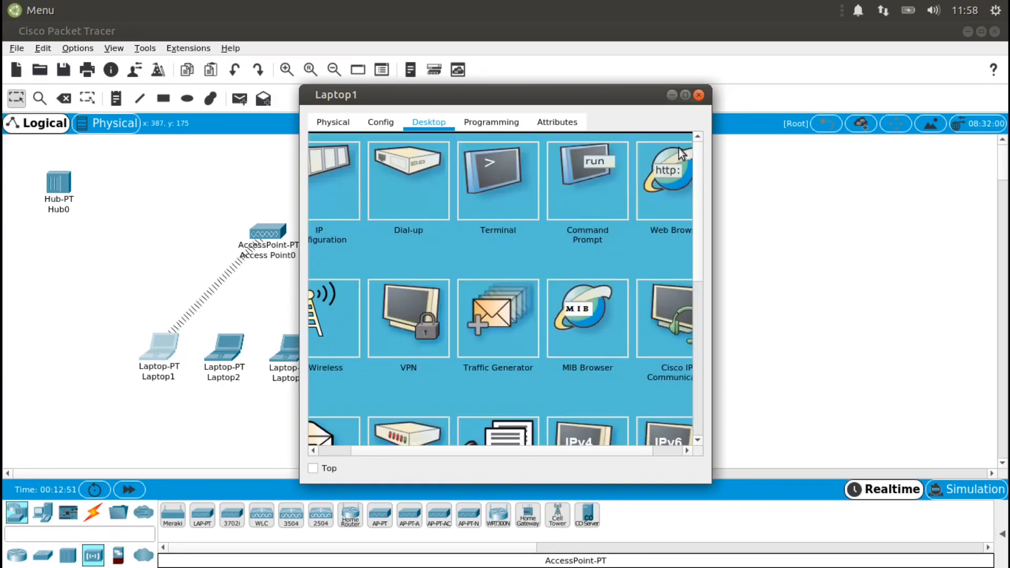
Step: Give Laptop1's Wireless0 interface the static IP address 192.168.1.1 with subnet mask 255.255.255.0 and close the laptop's settings
click(326, 191)
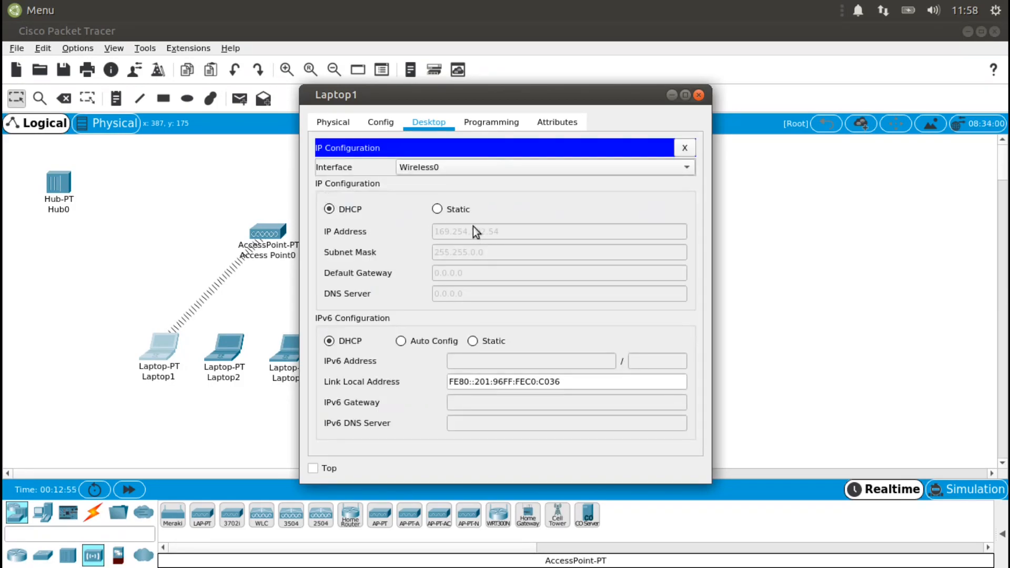
click(450, 210)
click(492, 232)
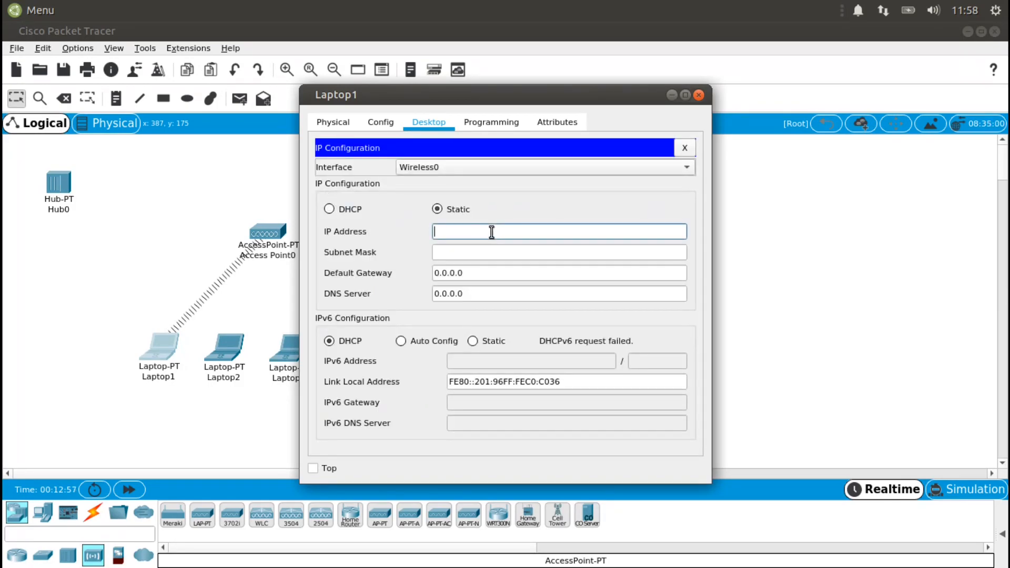
text(192.168.1.1)
click(503, 252)
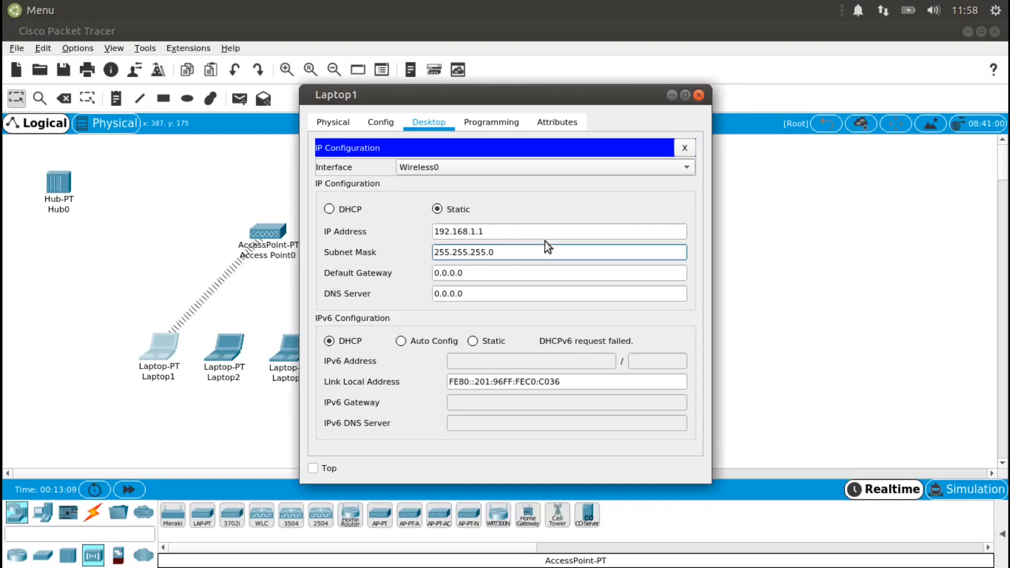
click(685, 147)
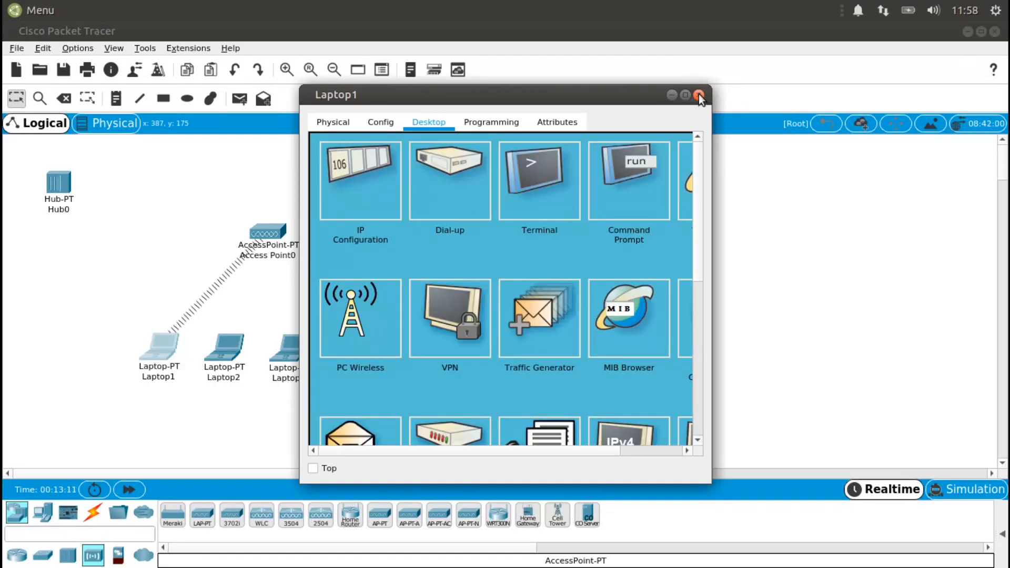
click(699, 95)
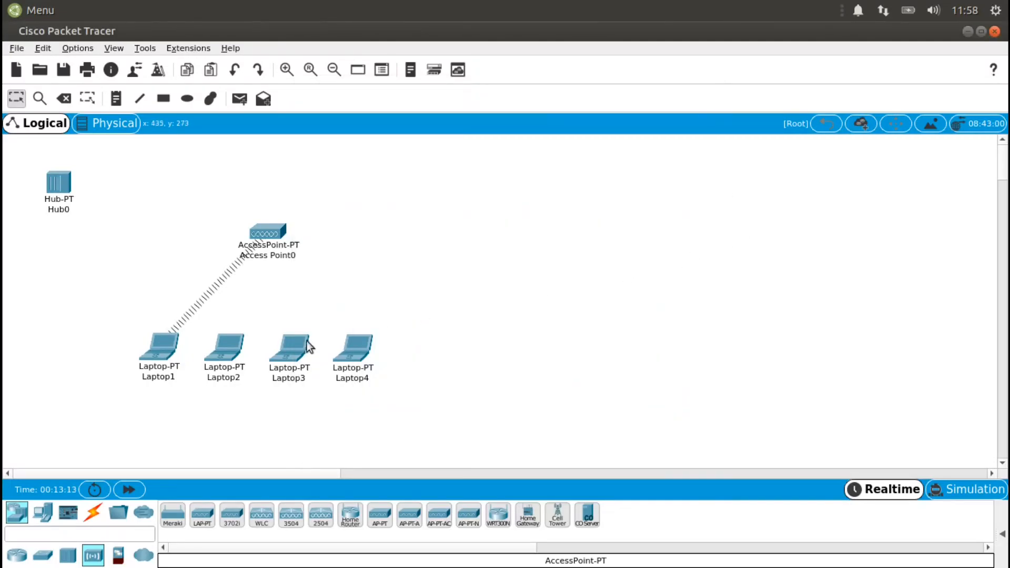
Step: Replace Laptop2's Ethernet module with the WPC300N wireless module while powered off, and switch the laptop back on
click(234, 351)
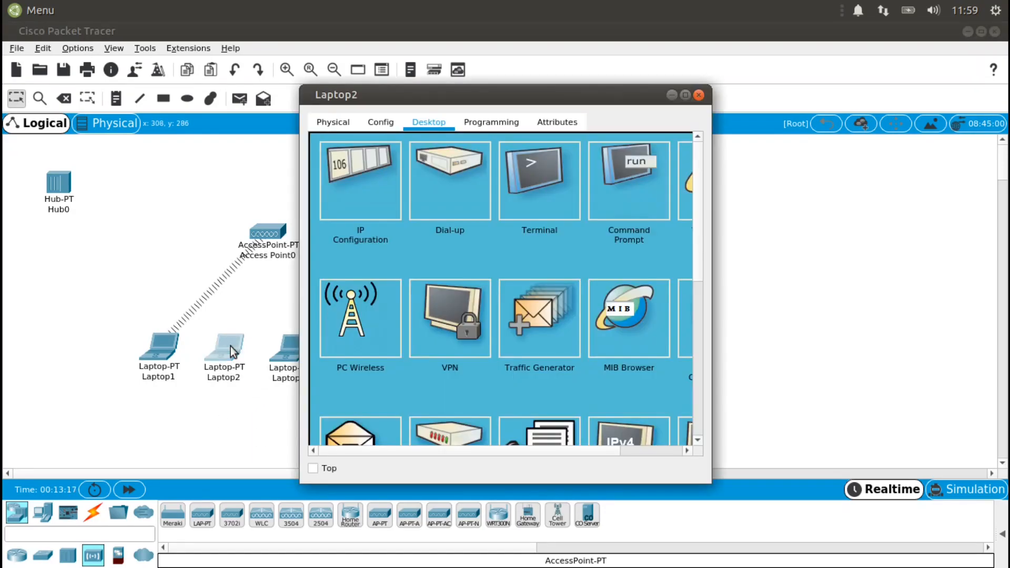
click(338, 124)
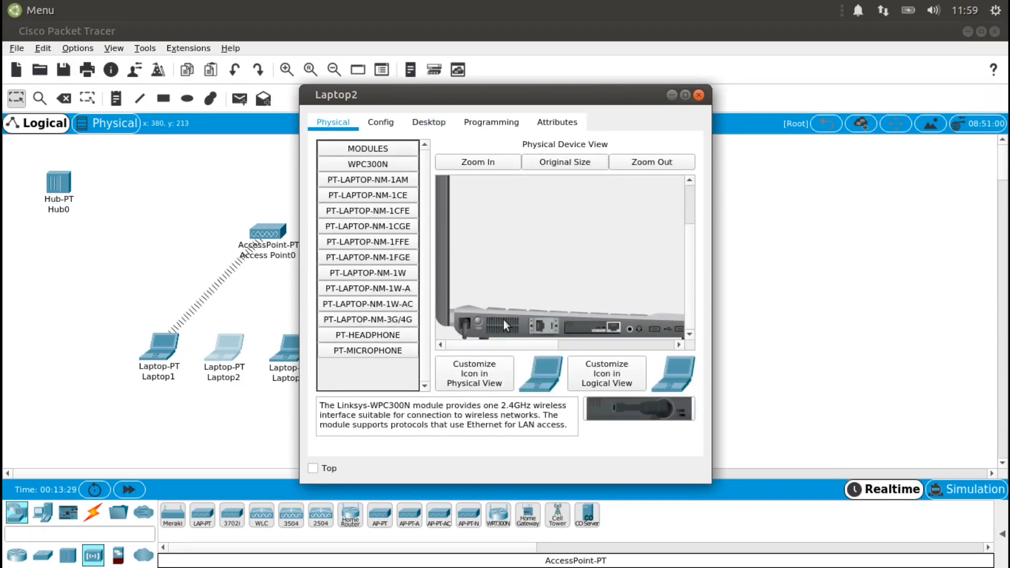
drag(592, 324, 363, 387)
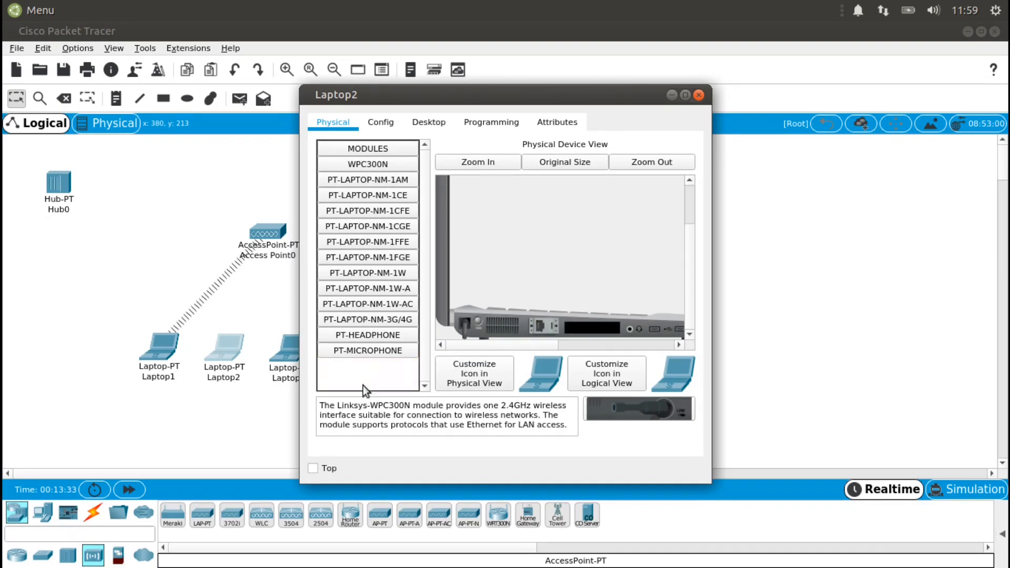
drag(635, 406, 588, 330)
click(478, 321)
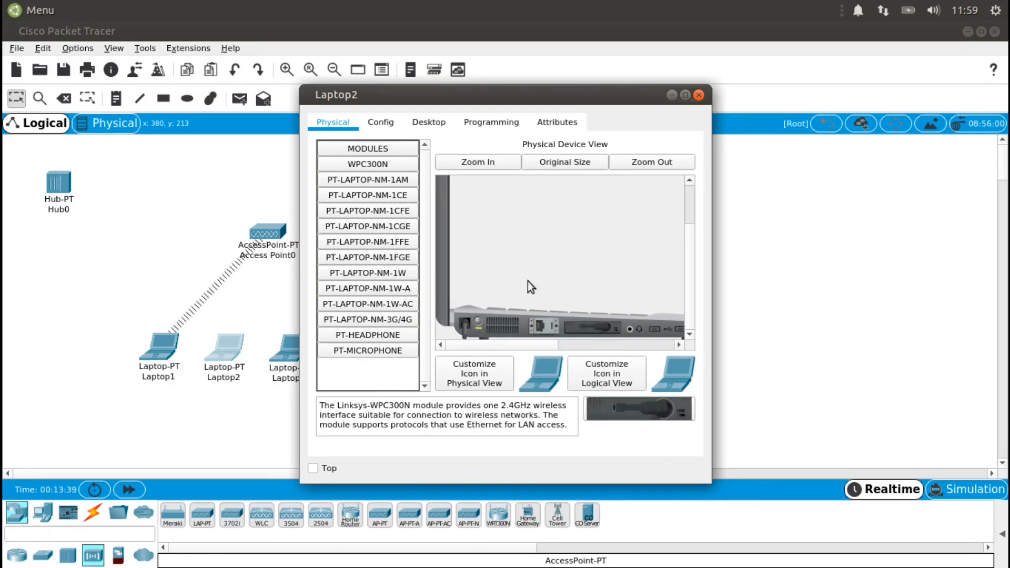
Step: Connect Laptop2 to the jarkom wireless network with the PC Wireless utility and close the utility
click(437, 124)
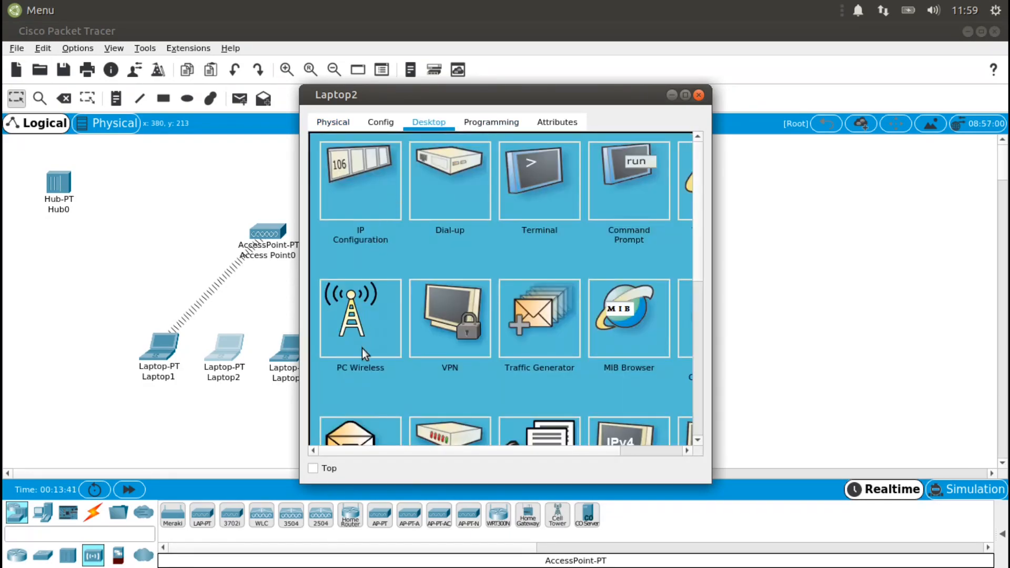
click(361, 326)
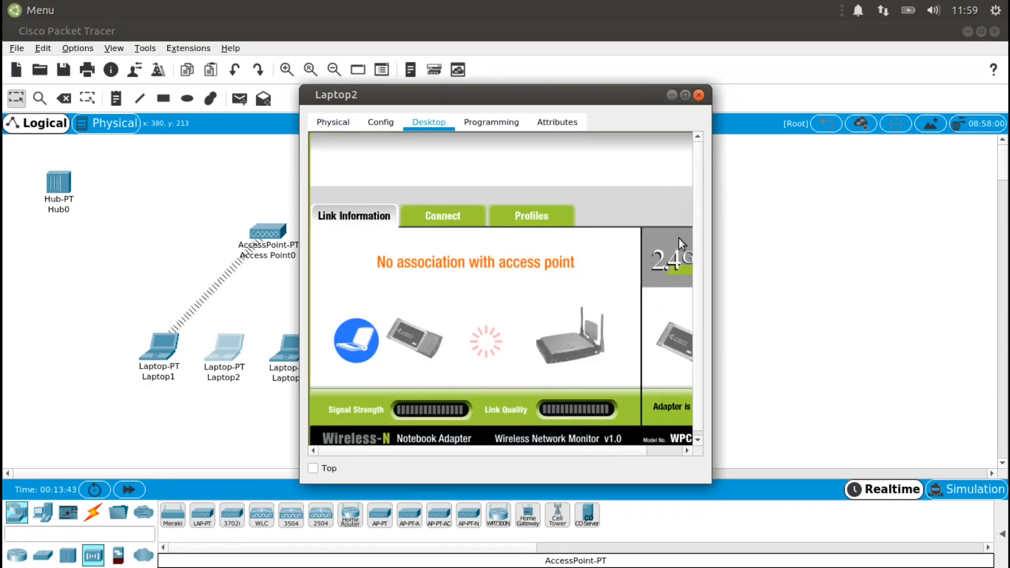
drag(697, 193, 696, 202)
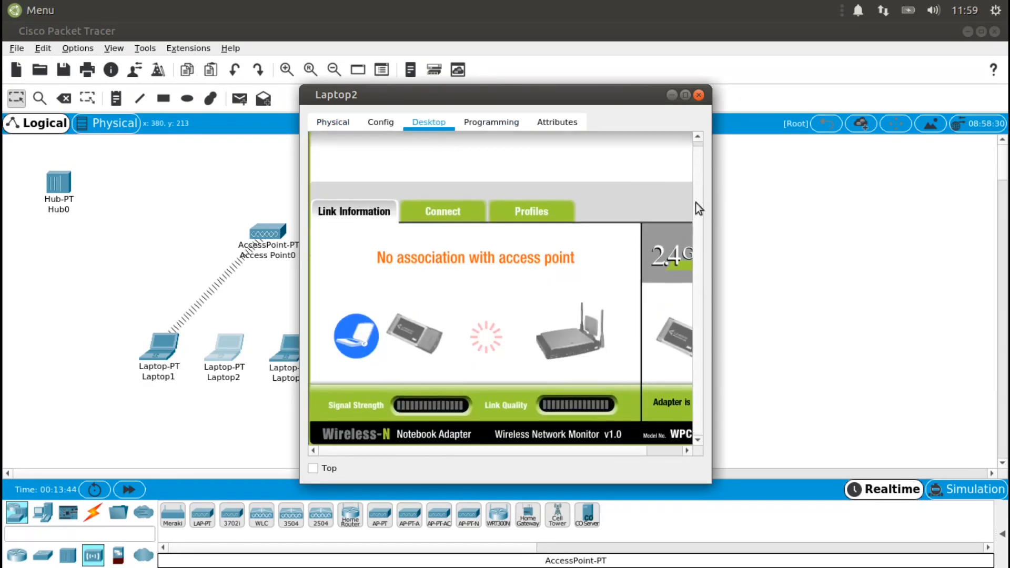
click(442, 215)
click(526, 368)
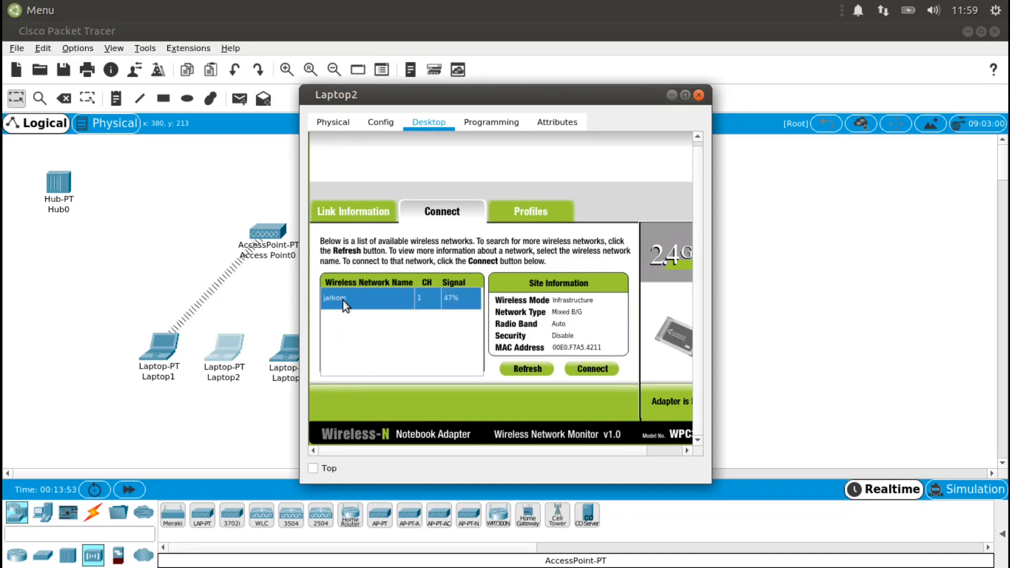
click(608, 370)
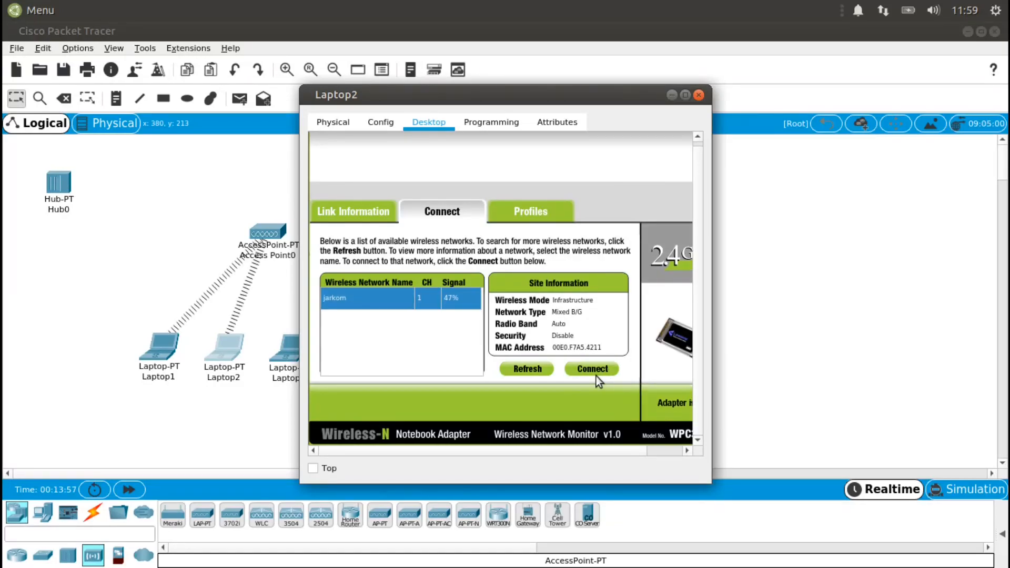
scroll(627, 447, right, 2)
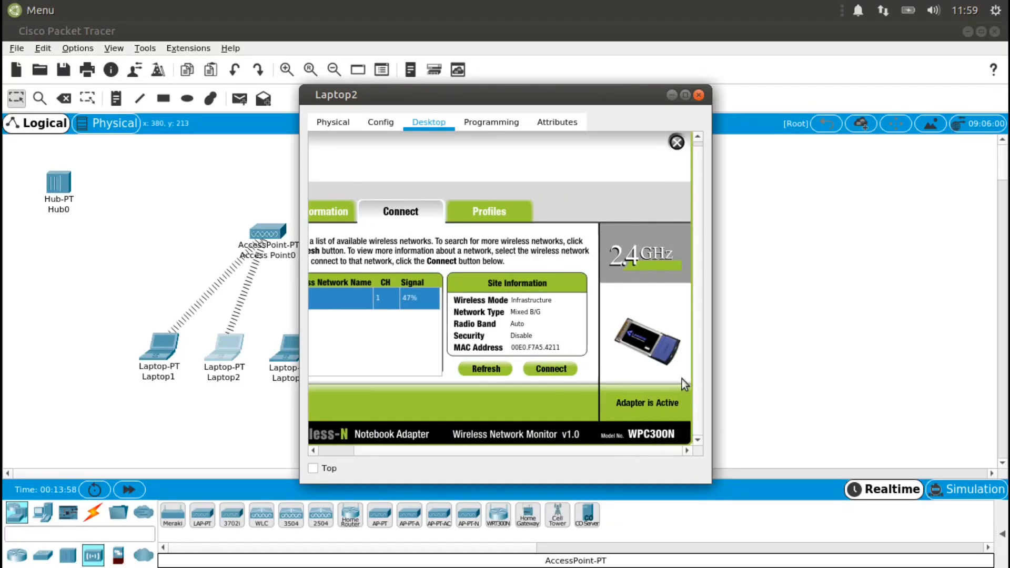
click(677, 143)
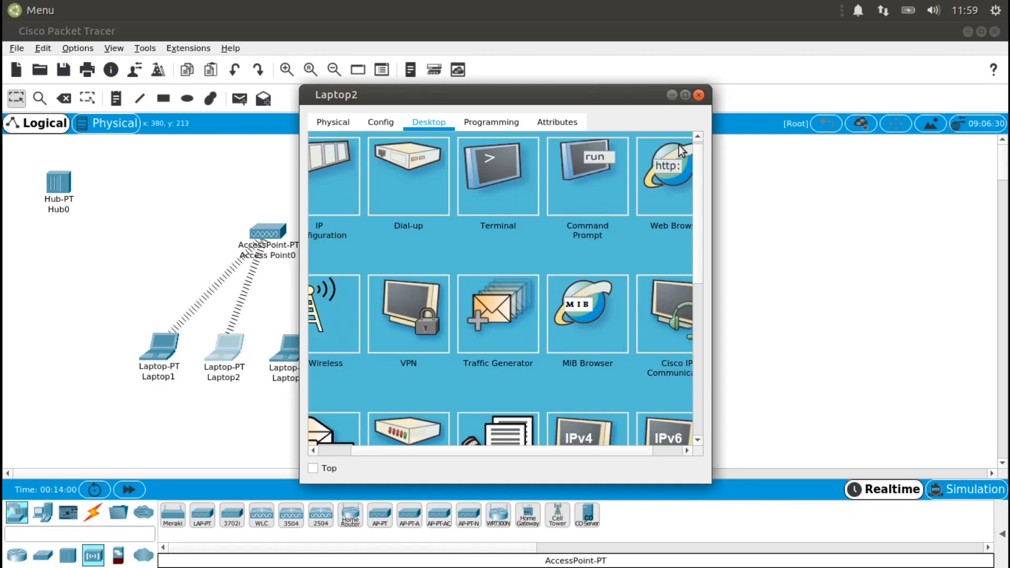
Step: Give Laptop2's Wireless0 interface the static IP address 192.168.1.2 with subnet mask 255.255.255.0 and close the laptop's settings
click(325, 173)
click(454, 208)
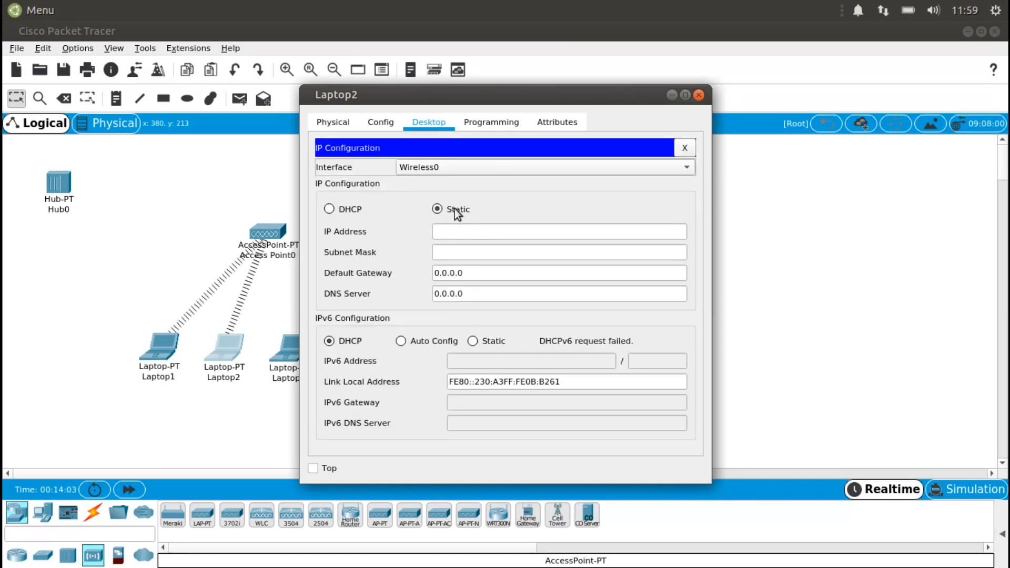
click(475, 232)
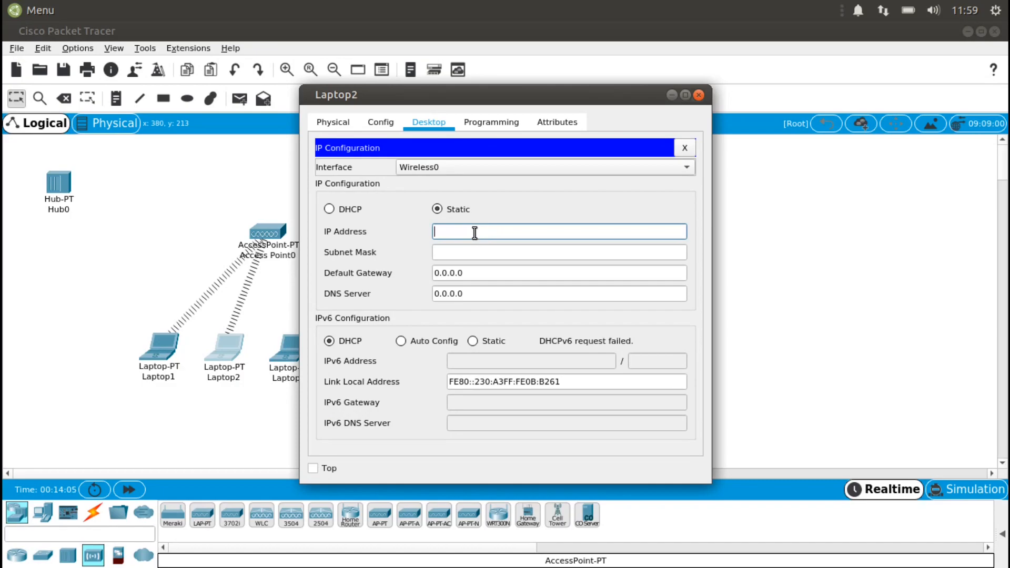
text(192.168.1.2)
click(540, 253)
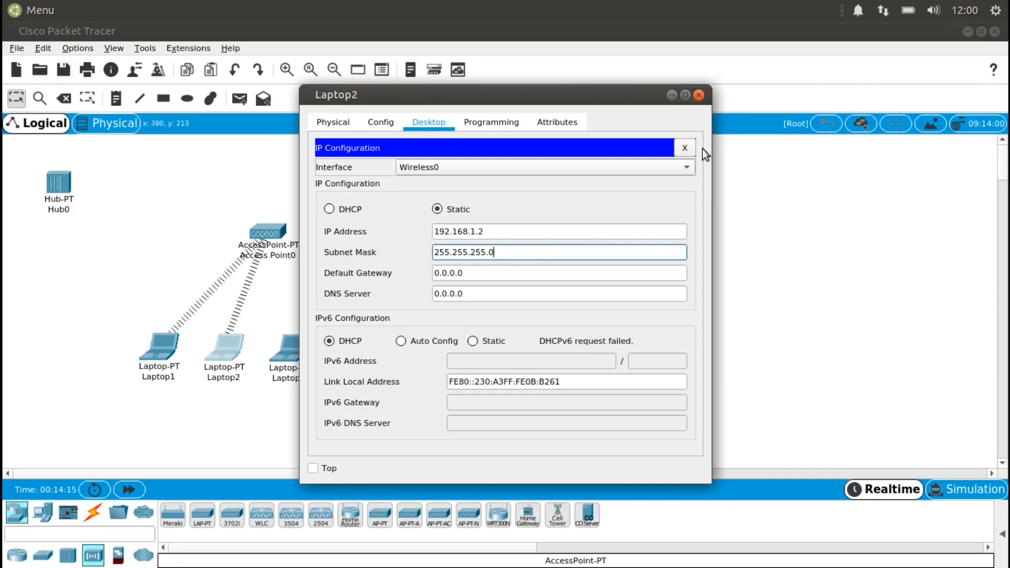
click(689, 147)
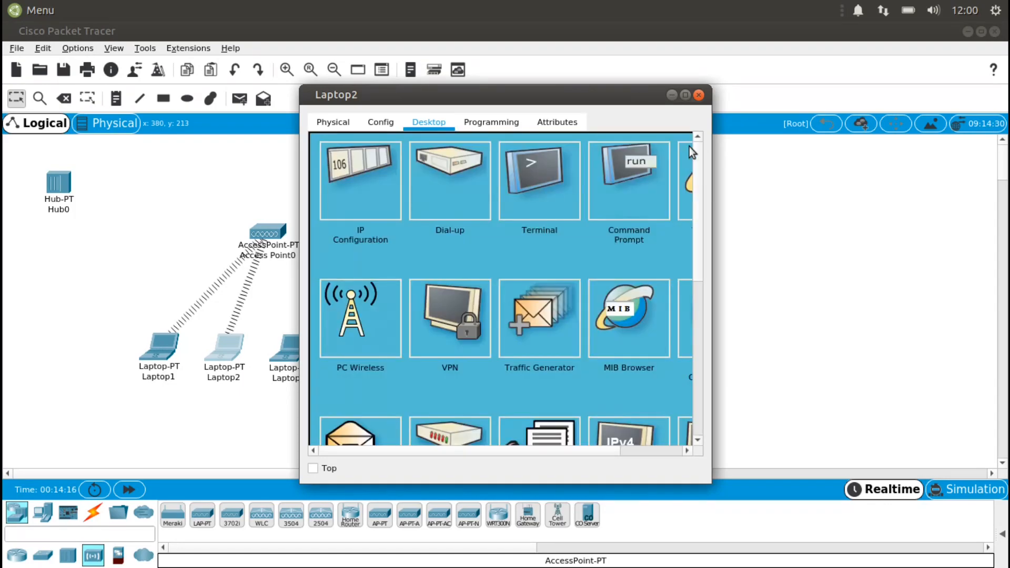
click(699, 94)
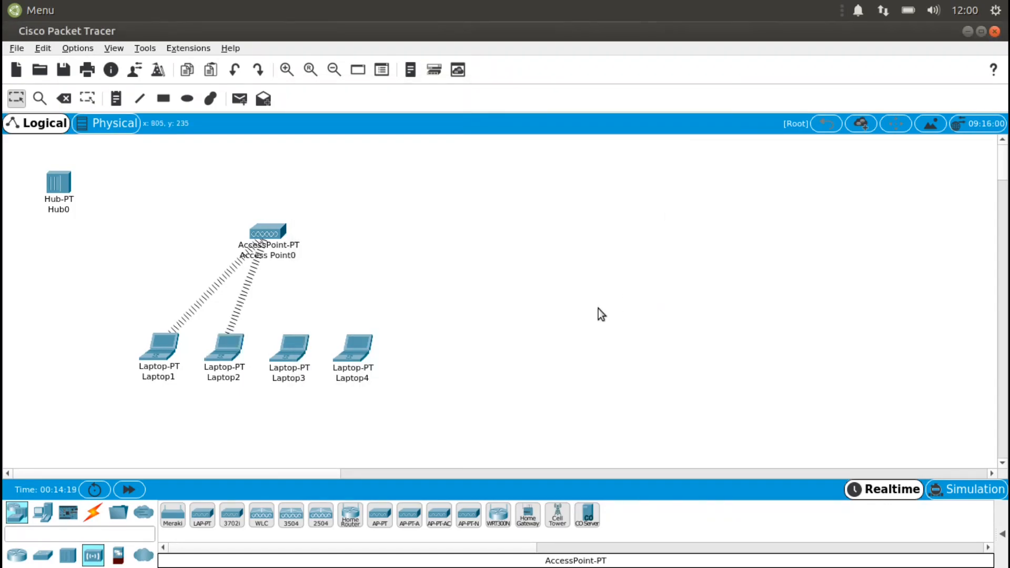
Step: Replace Laptop3's Ethernet module with the WPC300N wireless module while powered off, and switch the laptop back on
click(292, 351)
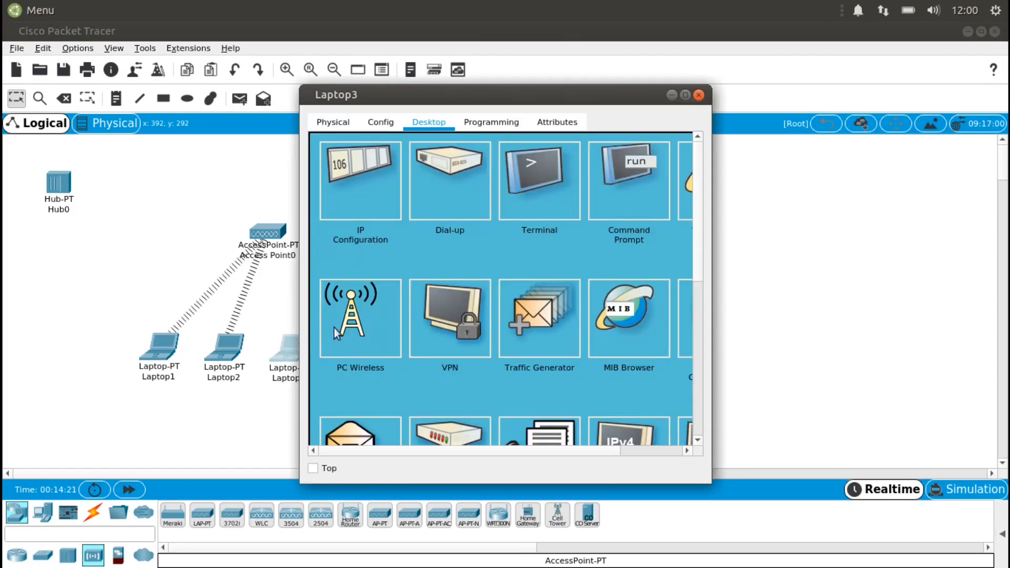
click(340, 128)
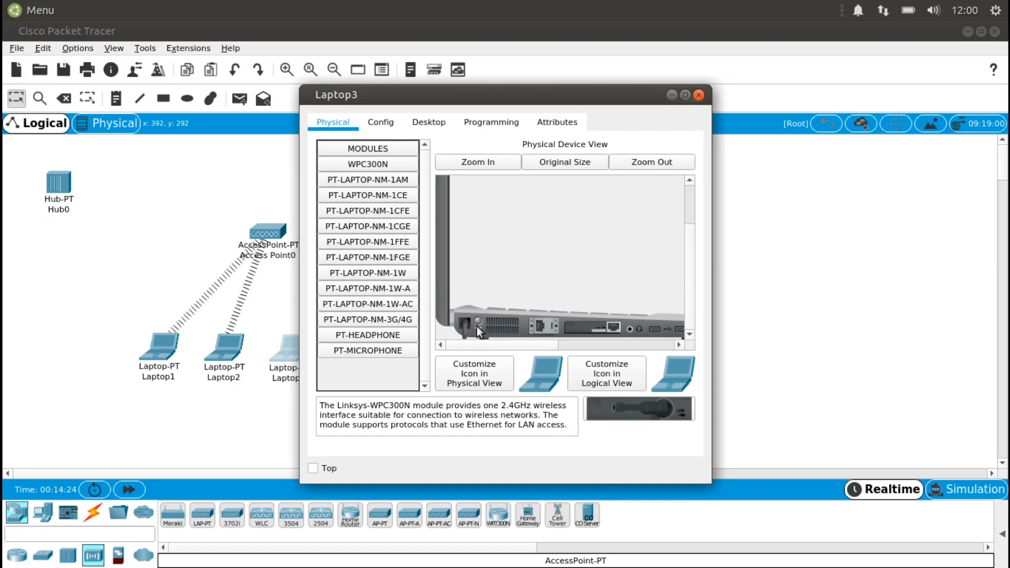
drag(602, 330, 384, 371)
drag(638, 409, 597, 331)
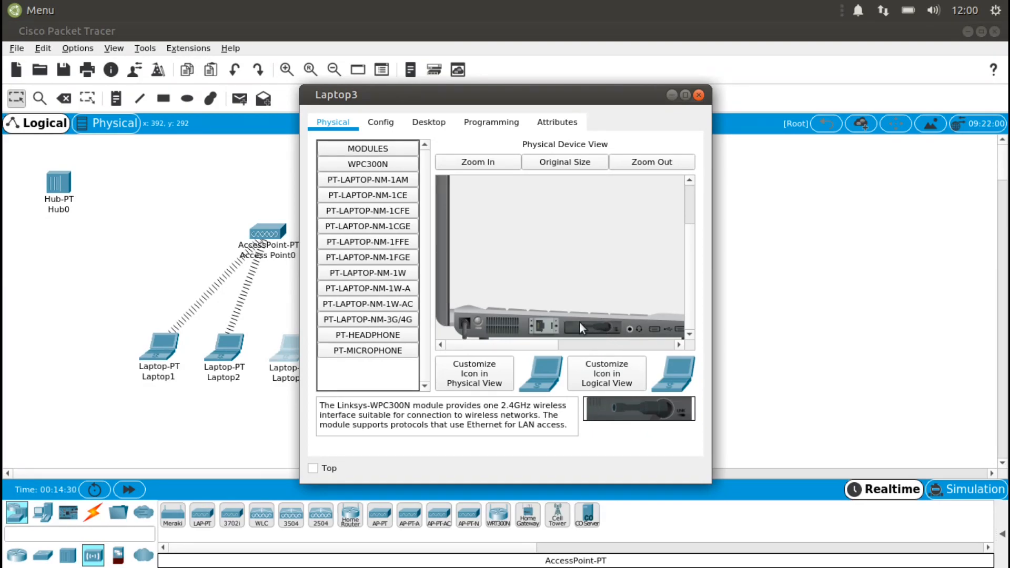
click(478, 322)
Step: Set the SSID of Laptop3's Wireless0 interface to jarkom in its configuration
click(434, 124)
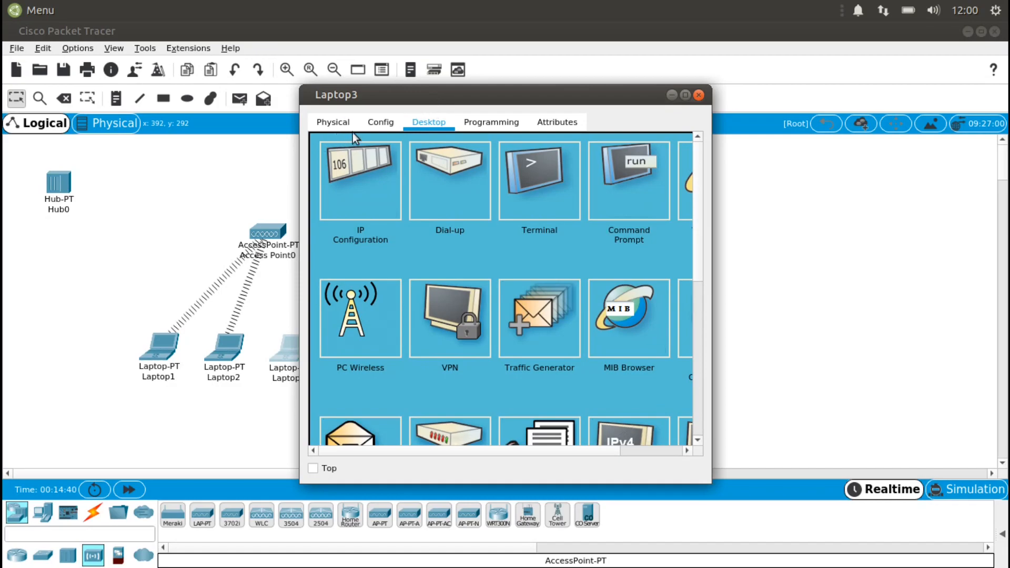
click(383, 123)
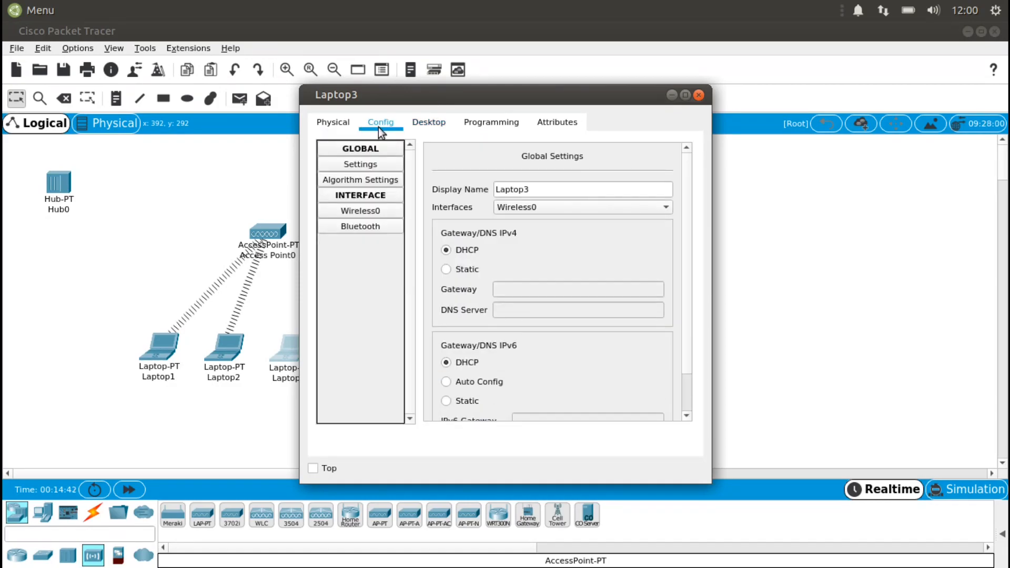
click(368, 212)
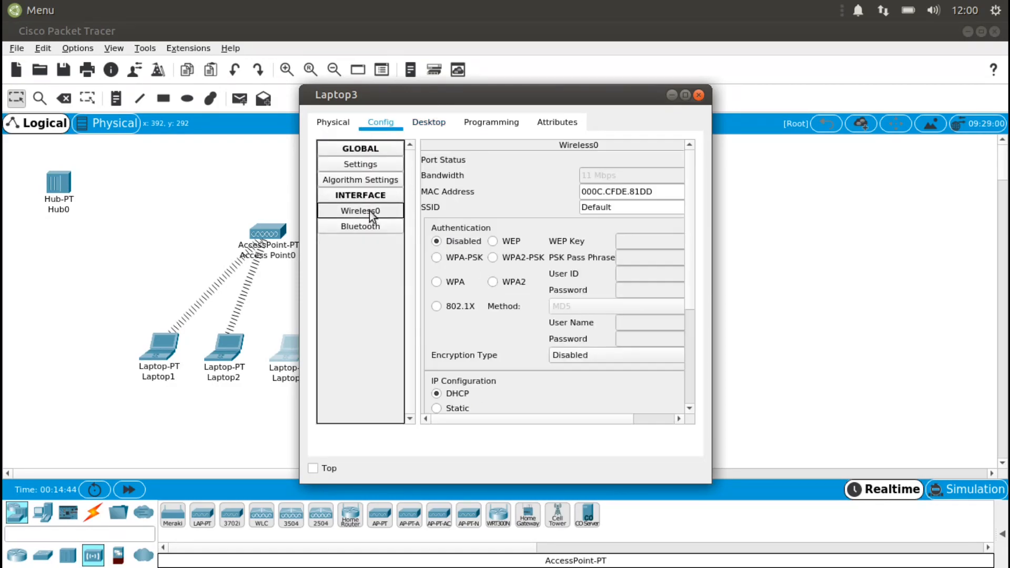
drag(619, 207, 566, 208)
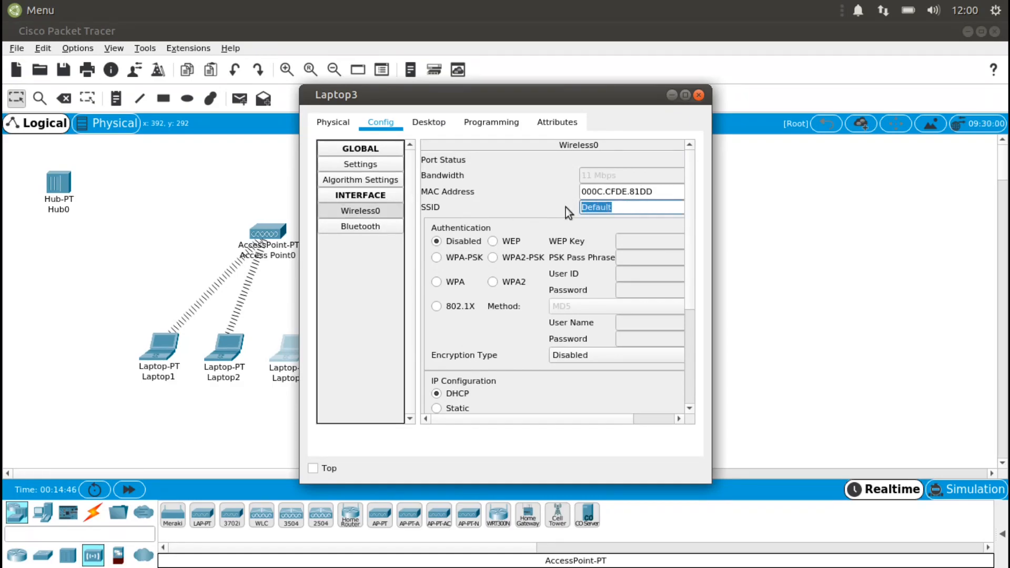
text(Jarkom)
Step: Give Laptop3's Wireless0 interface the static IP address 192.168.1.3 with subnet mask 255.255.255.0 and close the laptop's settings
click(438, 125)
drag(461, 99, 536, 87)
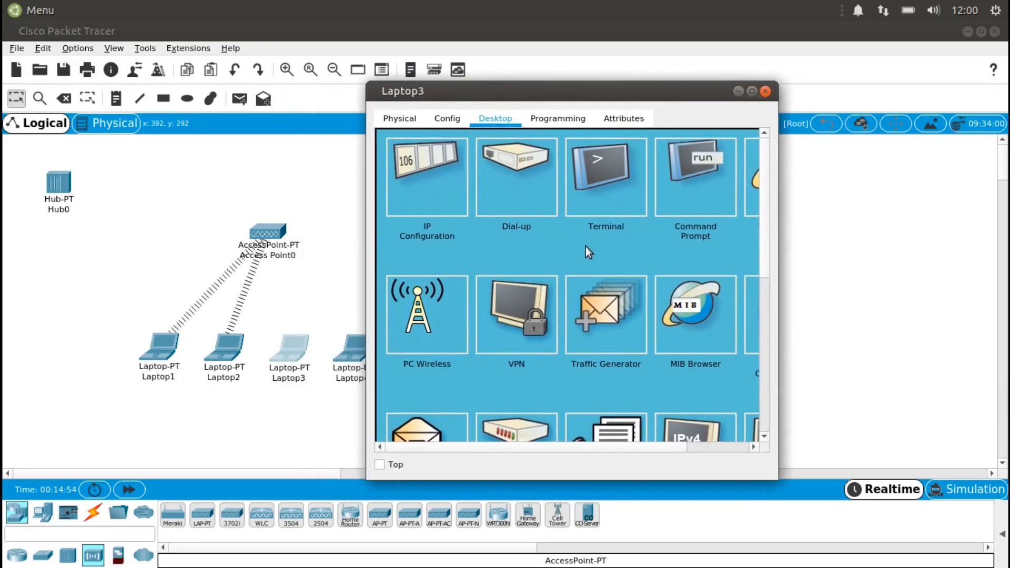
click(425, 193)
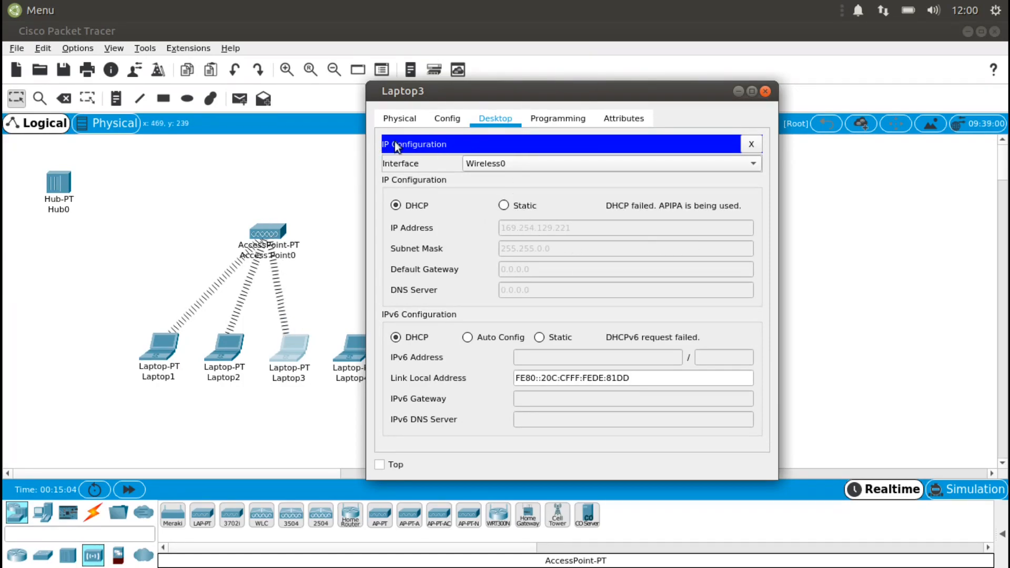
click(512, 206)
click(521, 229)
text(192.)
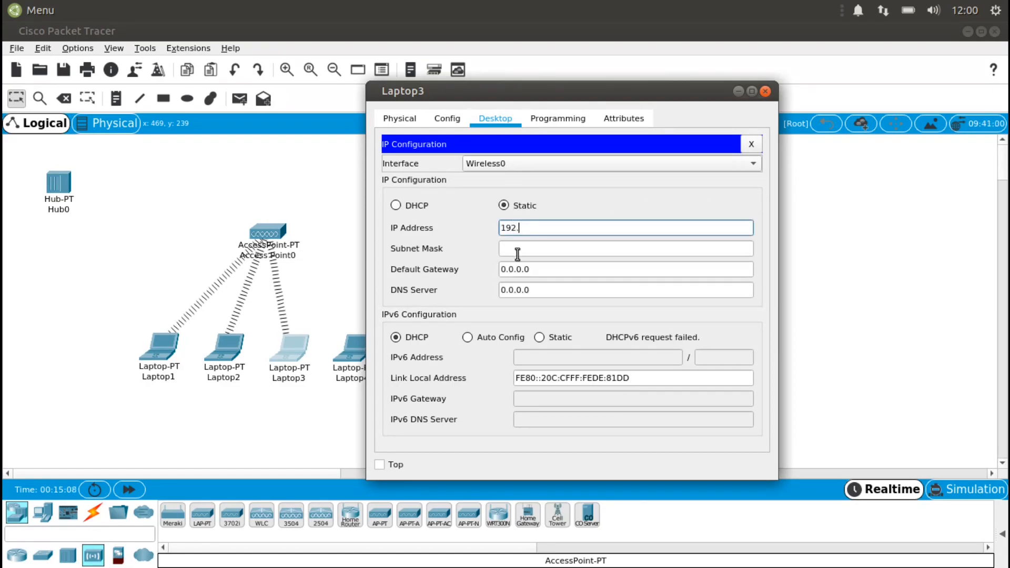
text(168.1.3)
click(597, 249)
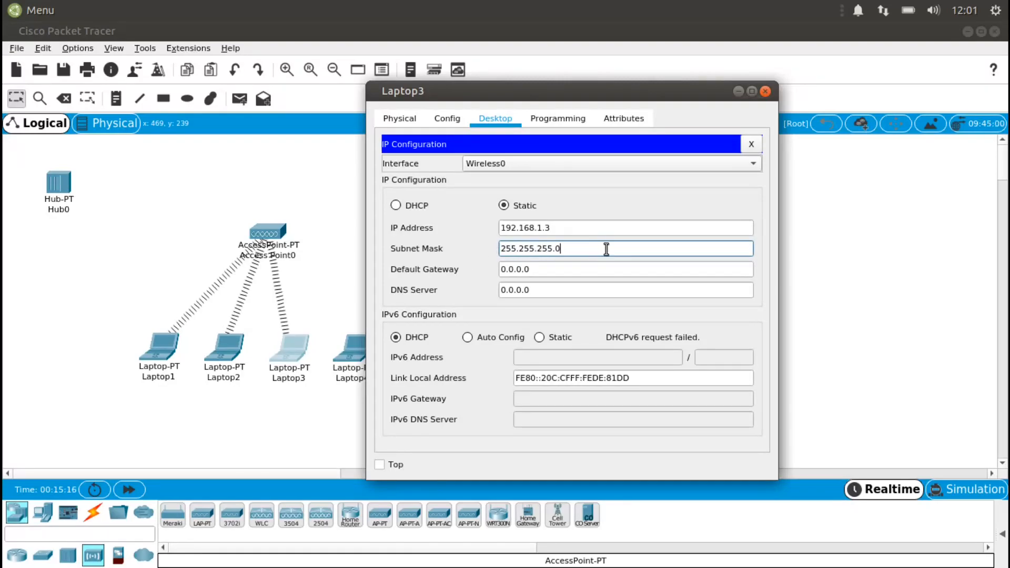
click(751, 144)
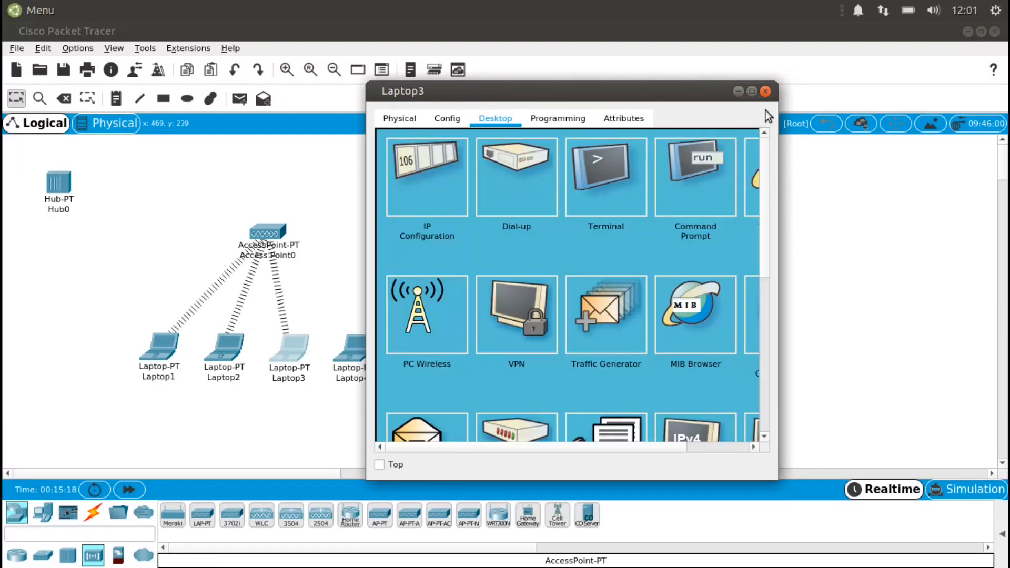
click(766, 92)
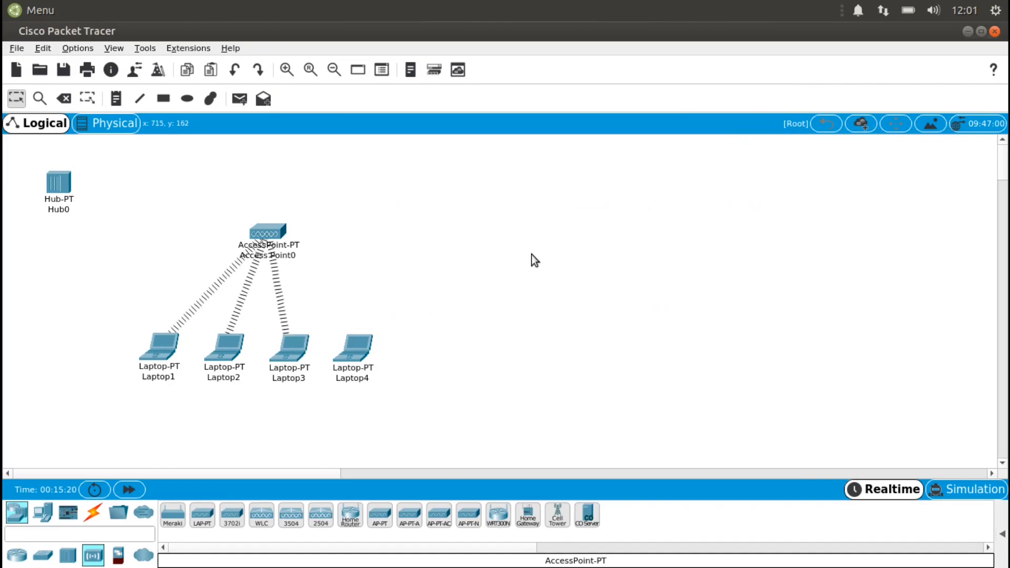
Step: Replace Laptop4's Ethernet module with the WPC300N wireless module while powered off, and switch the laptop back on
click(350, 355)
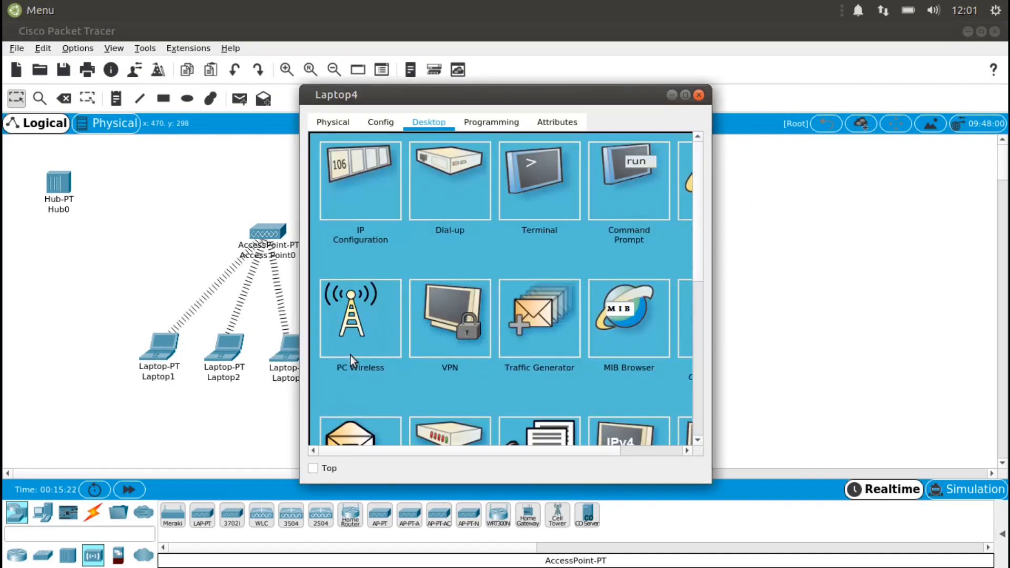
click(355, 120)
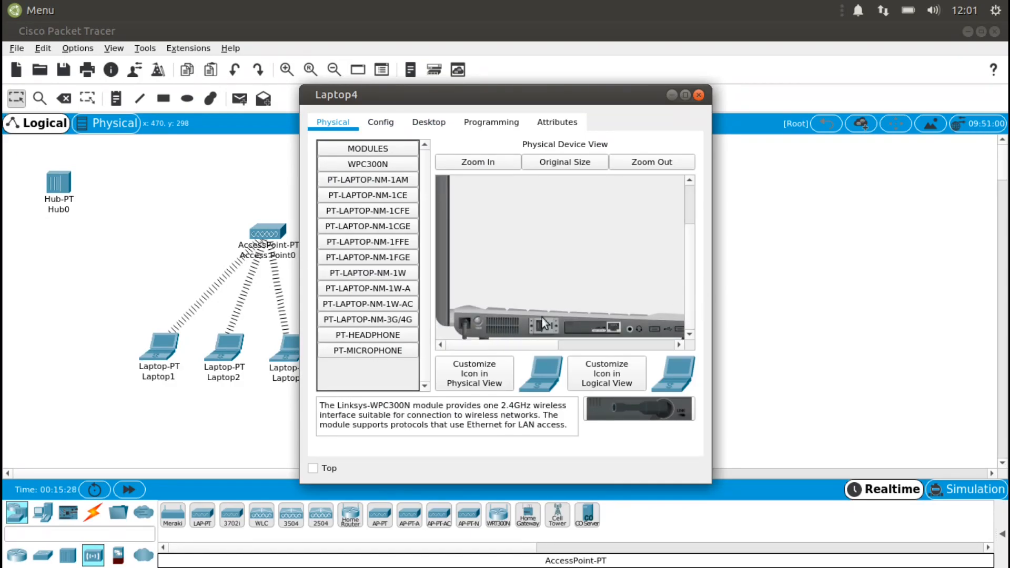
drag(605, 328, 394, 374)
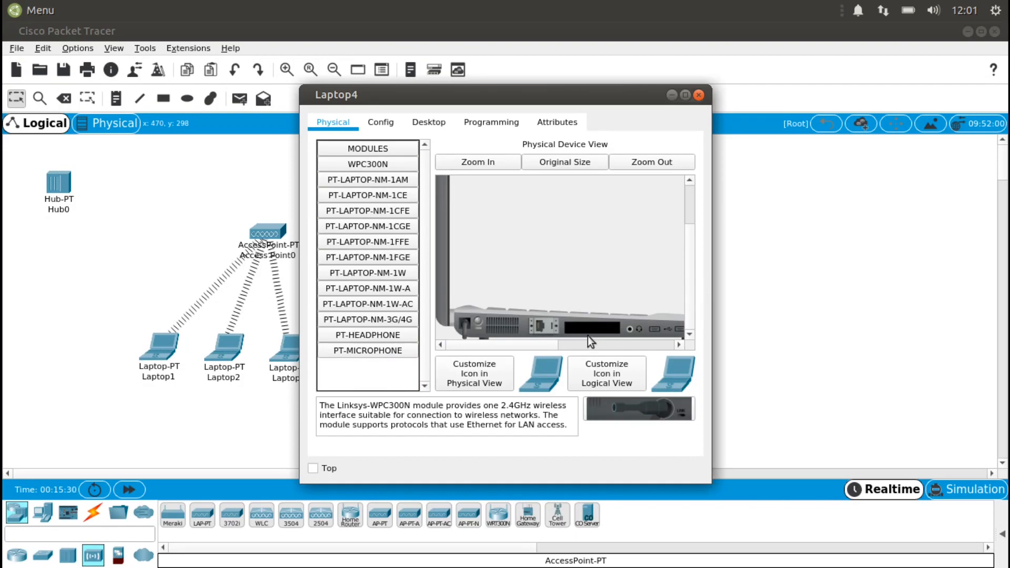
drag(605, 410, 588, 326)
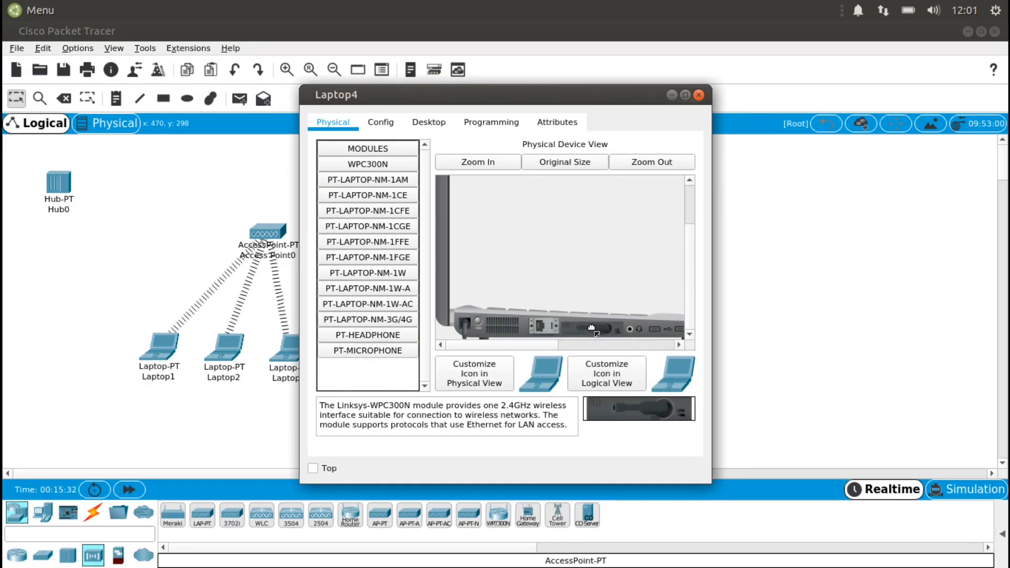
click(479, 321)
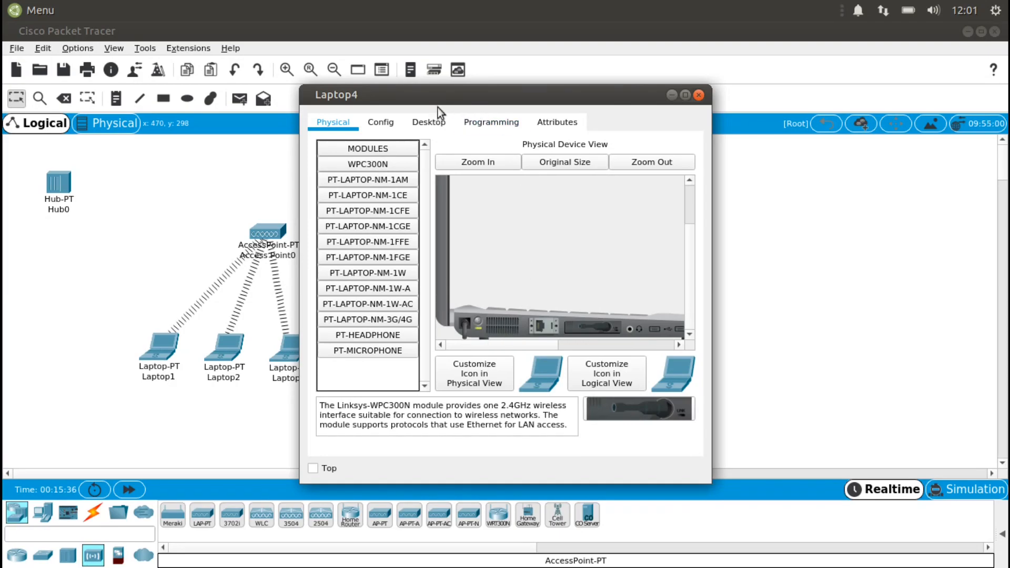
Step: Set the SSID of Laptop4's Wireless0 interface to jarkom in its configuration
click(390, 123)
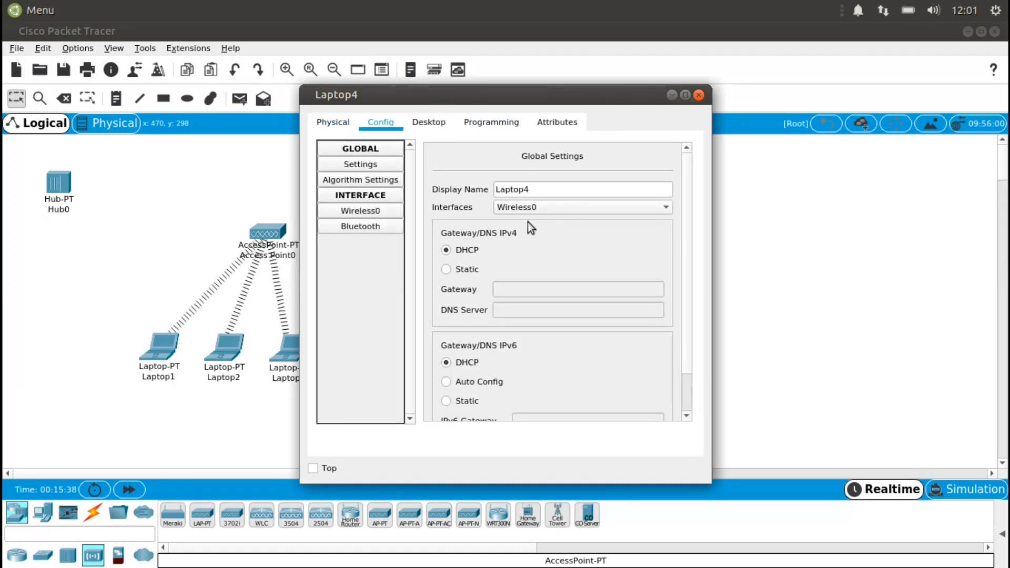
click(378, 213)
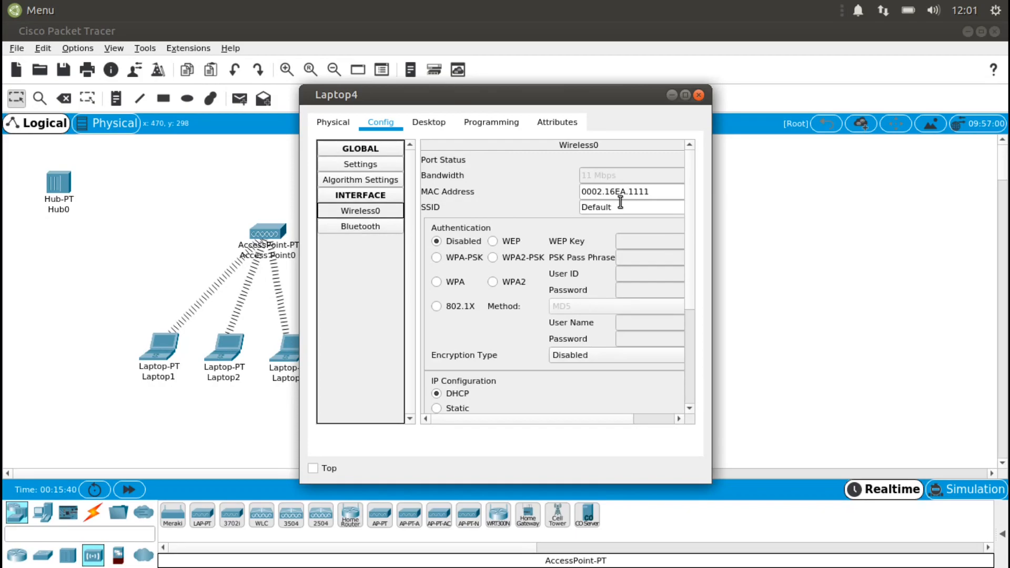
double_click(595, 206)
text(jarkom)
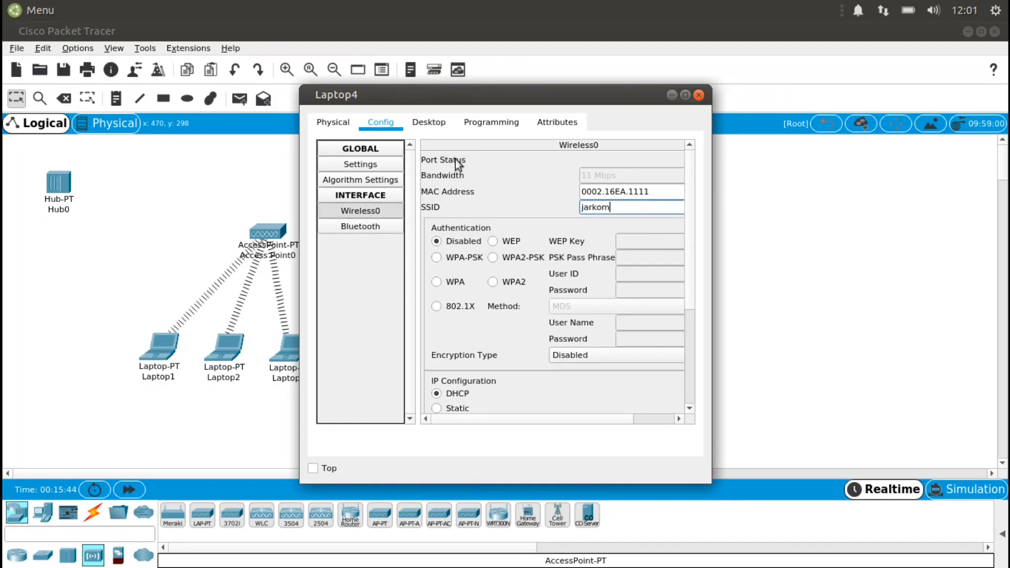
Step: Give Laptop4's Wireless0 interface the static IP address 192.168.1.4 with subnet mask 255.255.255.0 and close the laptop's settings
click(438, 122)
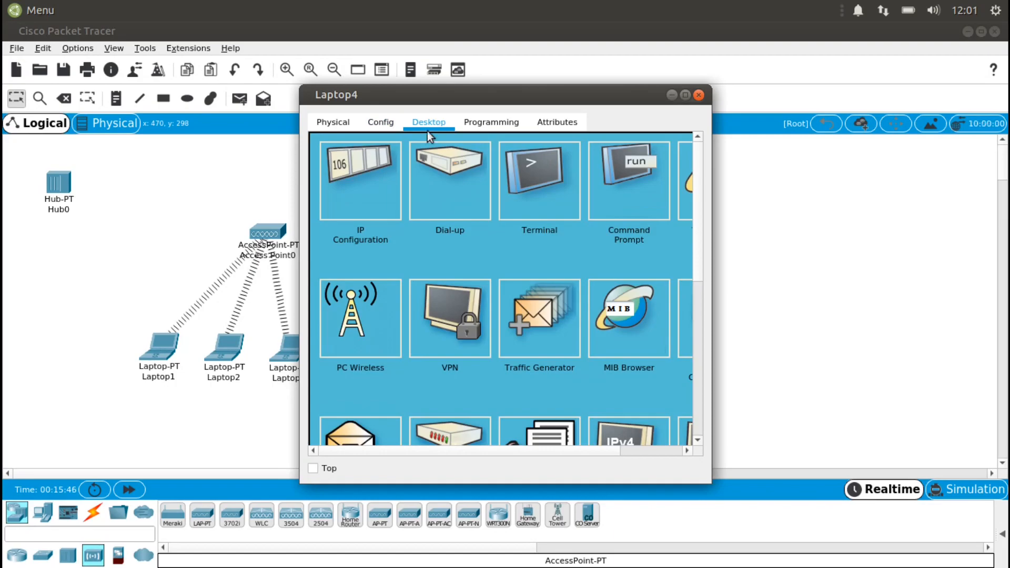
click(376, 188)
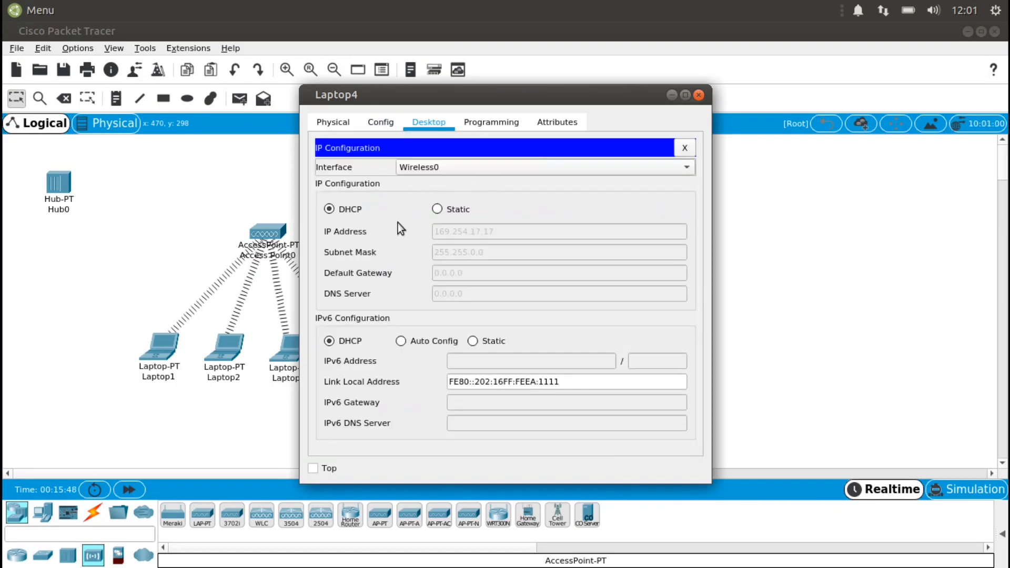
click(440, 211)
click(463, 231)
text(192)
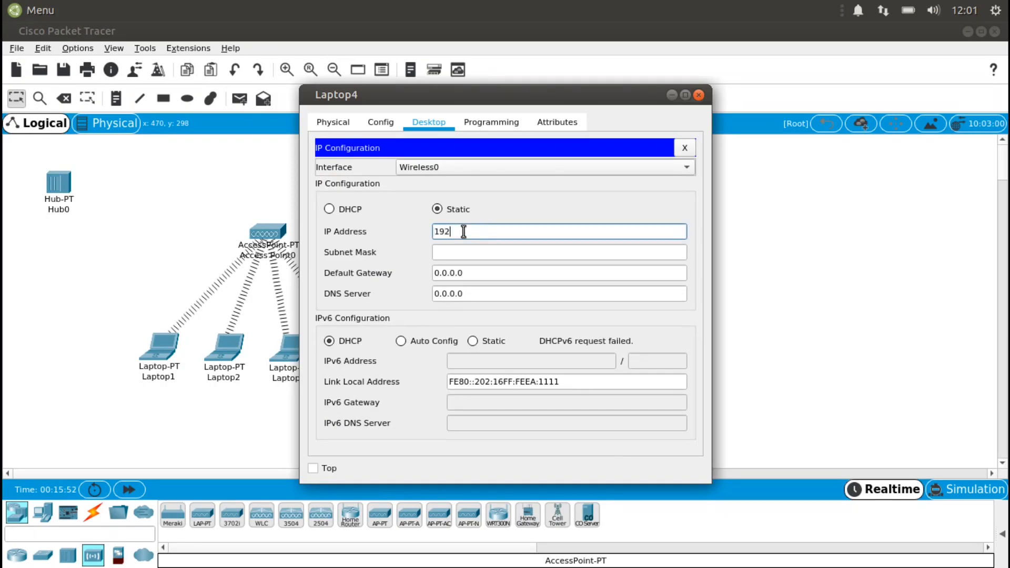
text(.168.1.4)
click(506, 252)
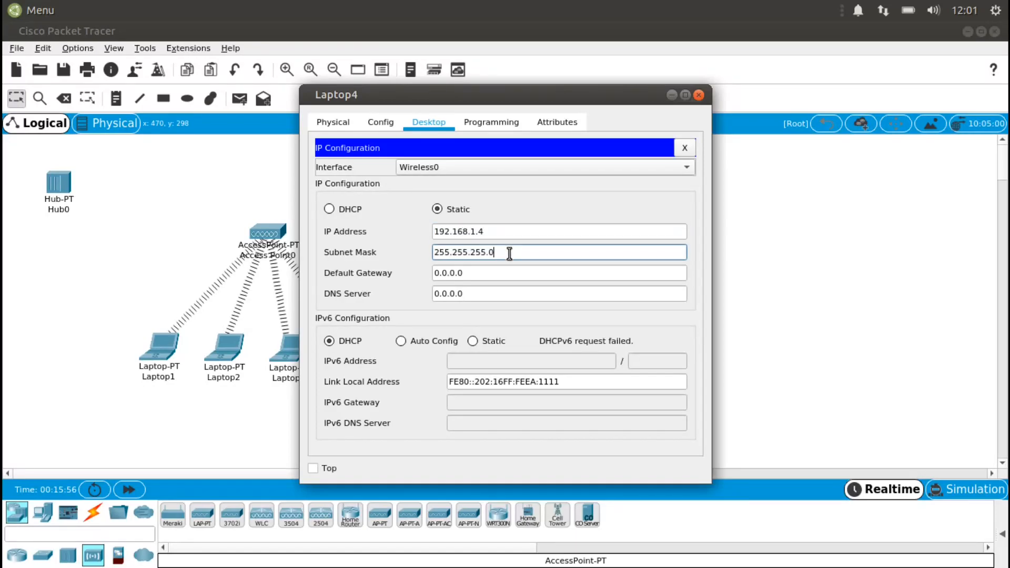
click(684, 149)
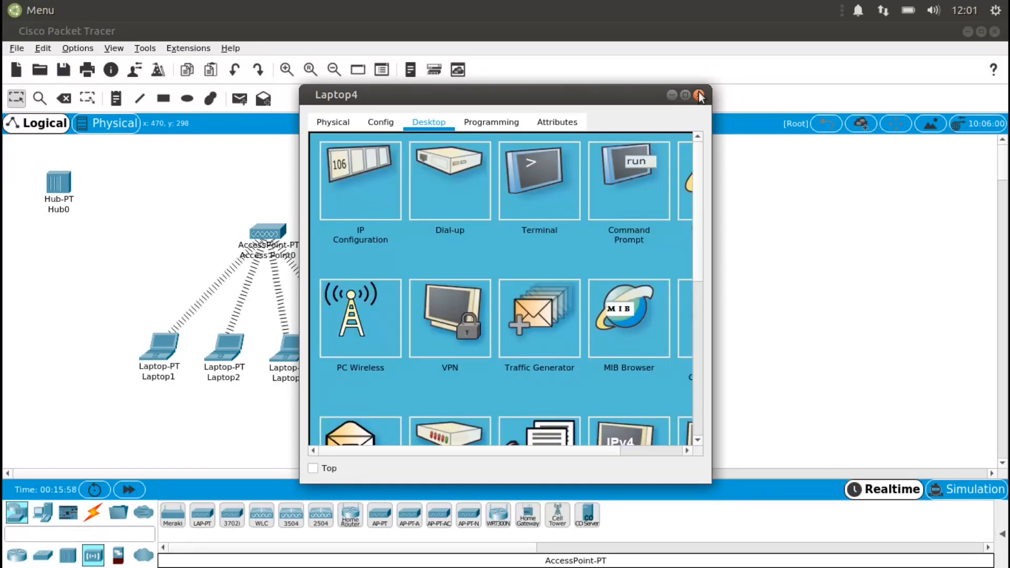
click(698, 95)
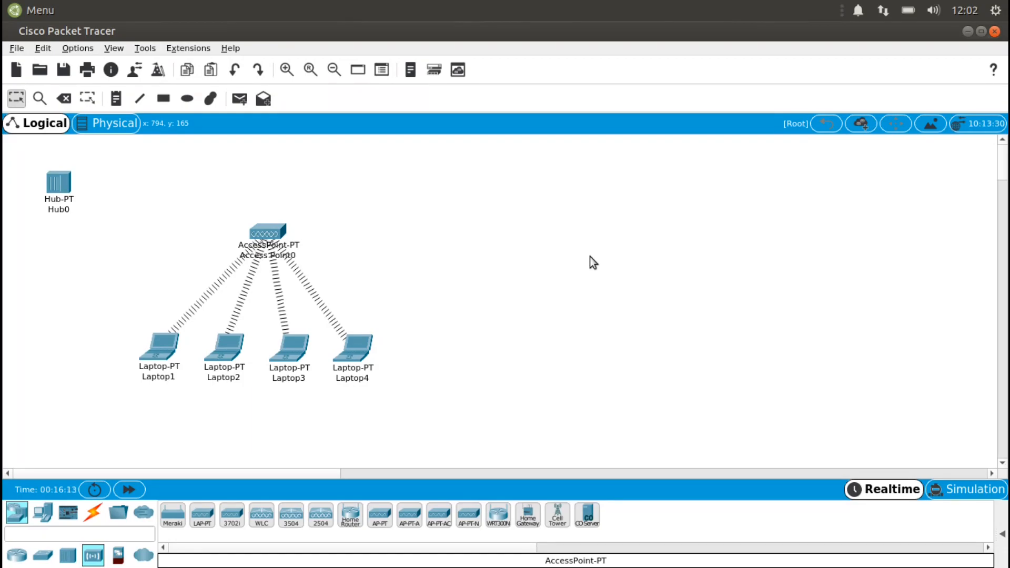
Step: Switch to Simulation mode and advance Laptop1's ICMP packet event by event through Access Point0 until it is broadcast to the four laptops
click(985, 491)
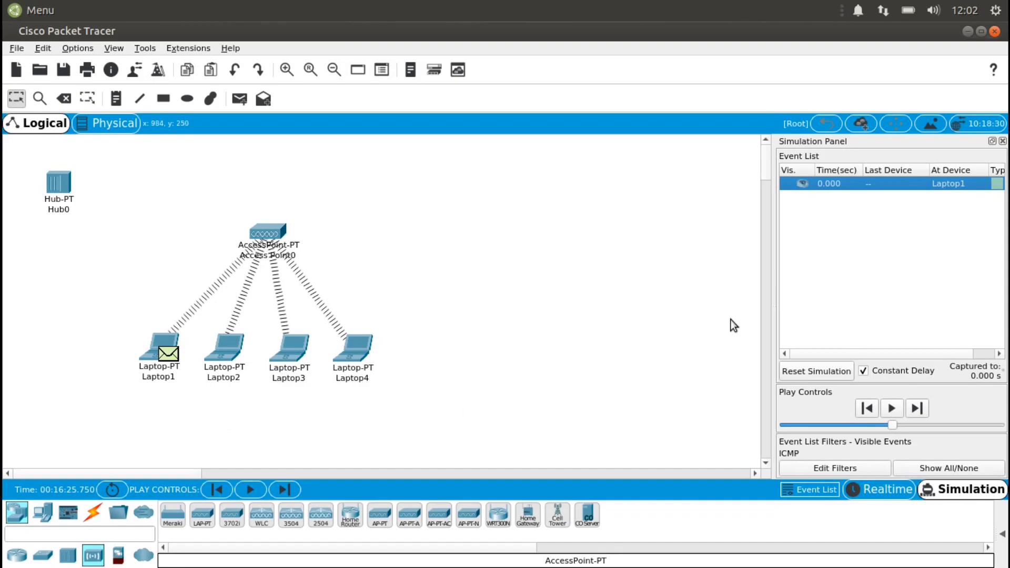
click(920, 408)
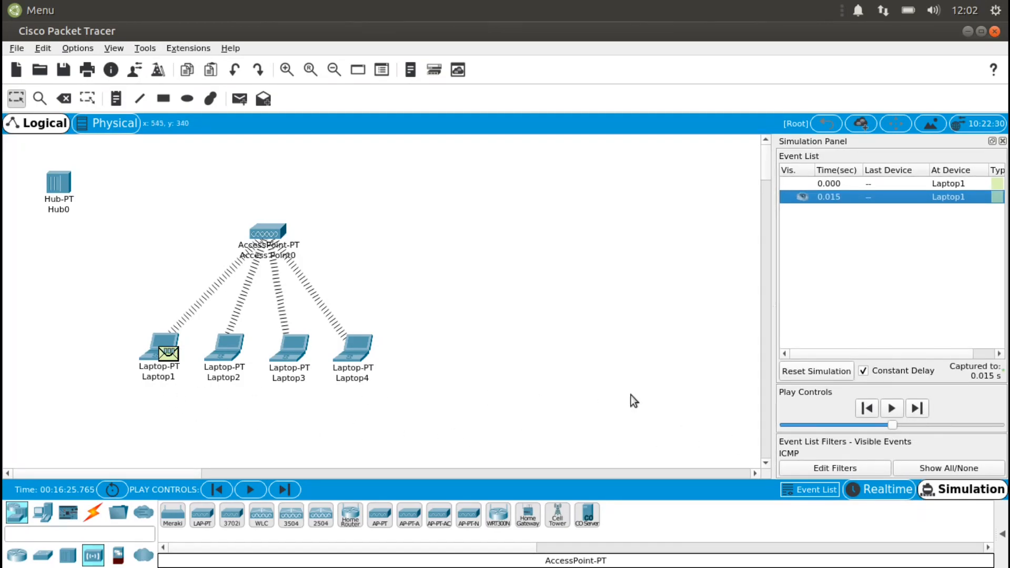
click(917, 408)
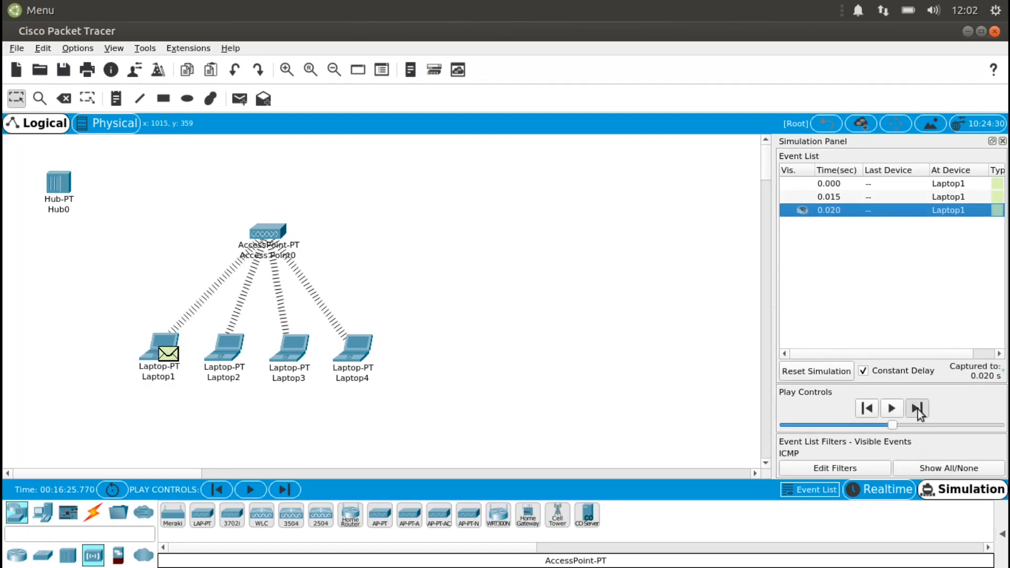
click(917, 409)
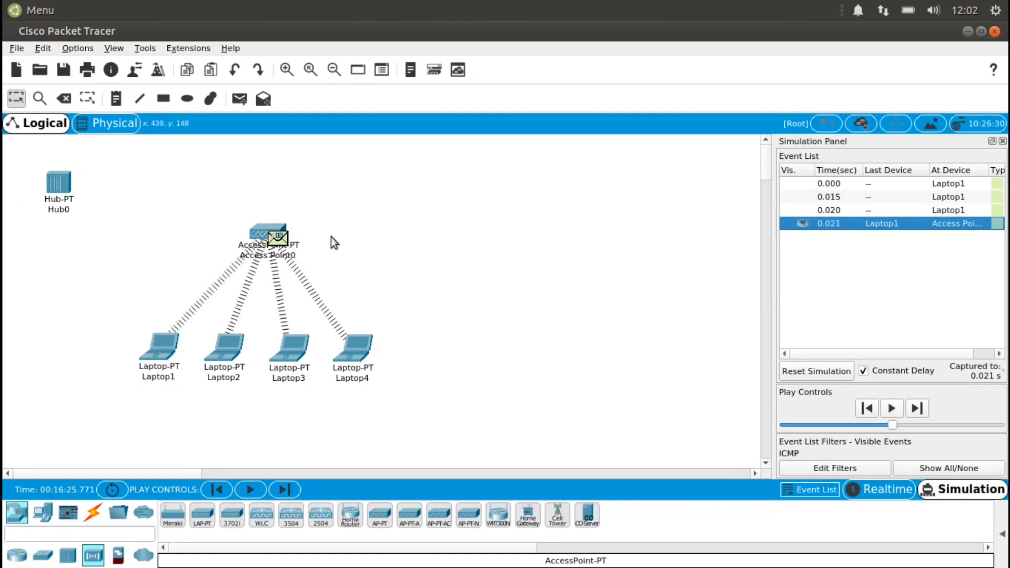
click(916, 410)
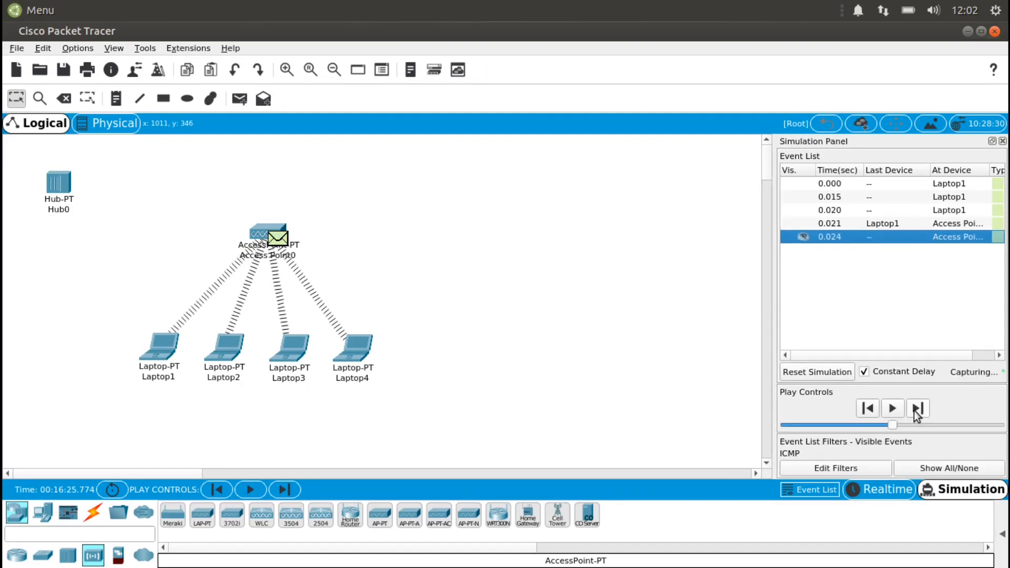
click(917, 411)
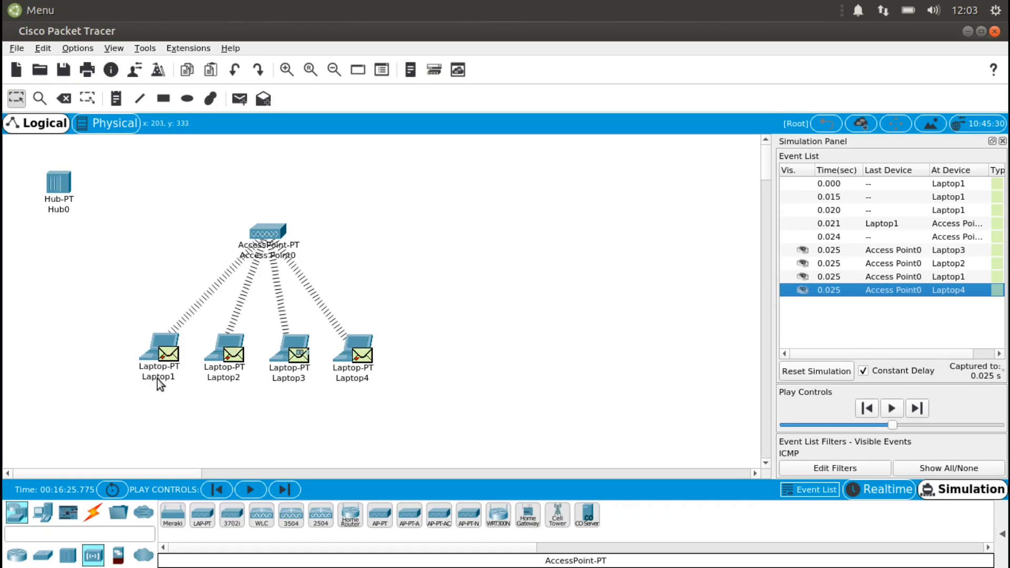
Step: Advance the simulation event by event to carry Laptop3's reply to Access Point0 and broadcast it to all laptops
mouse_move(305, 372)
click(916, 412)
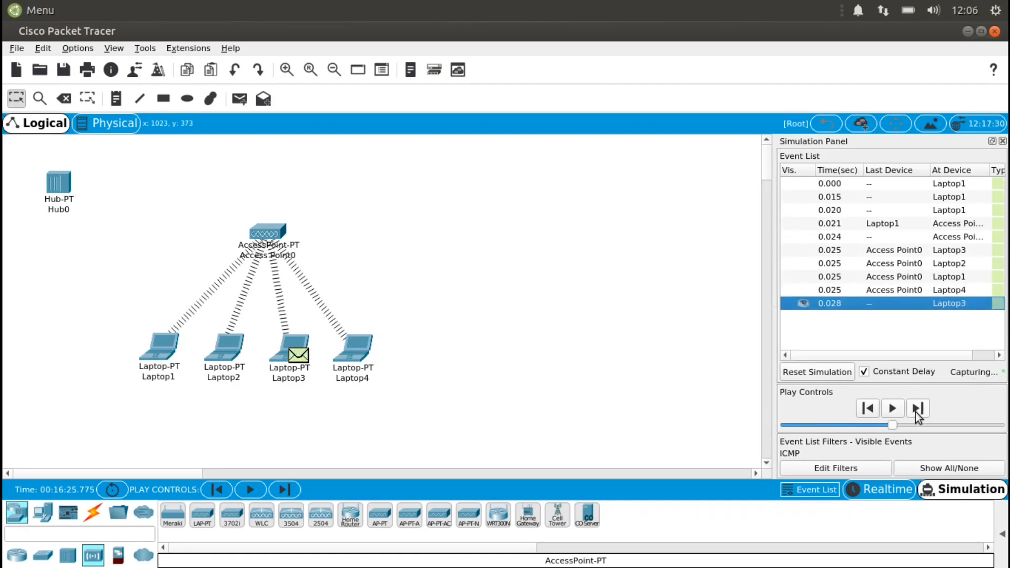
click(920, 412)
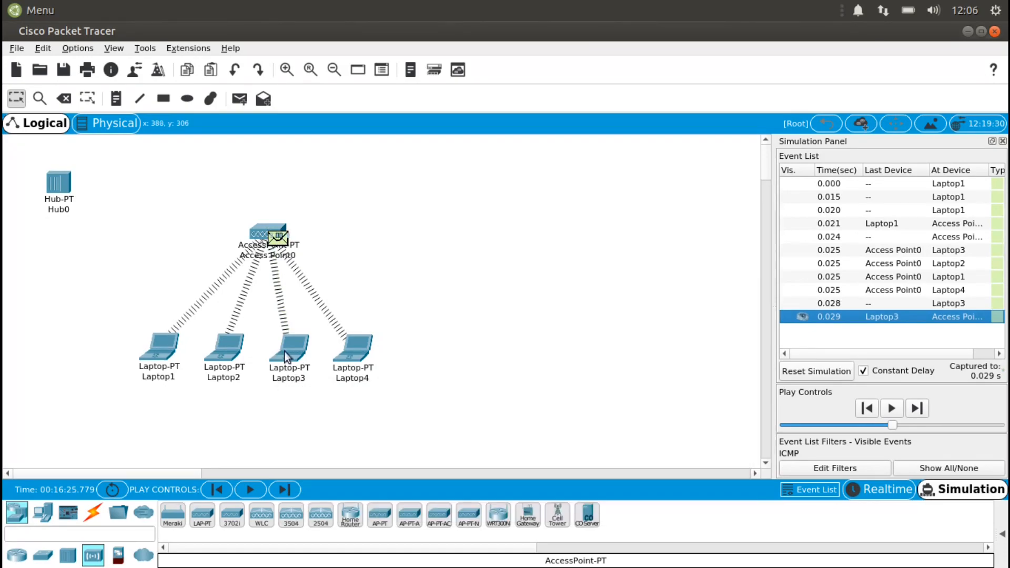
click(921, 408)
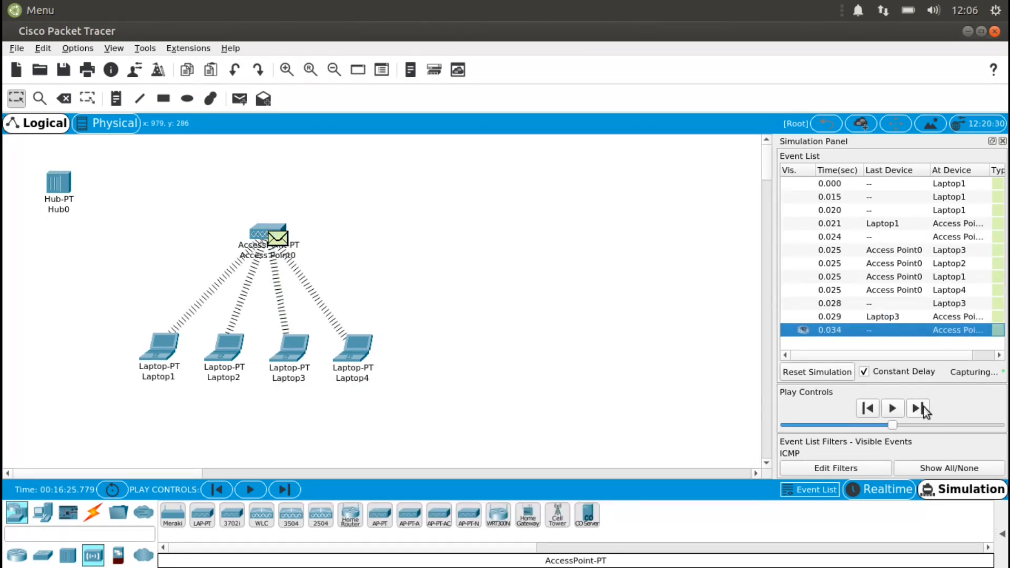
click(923, 406)
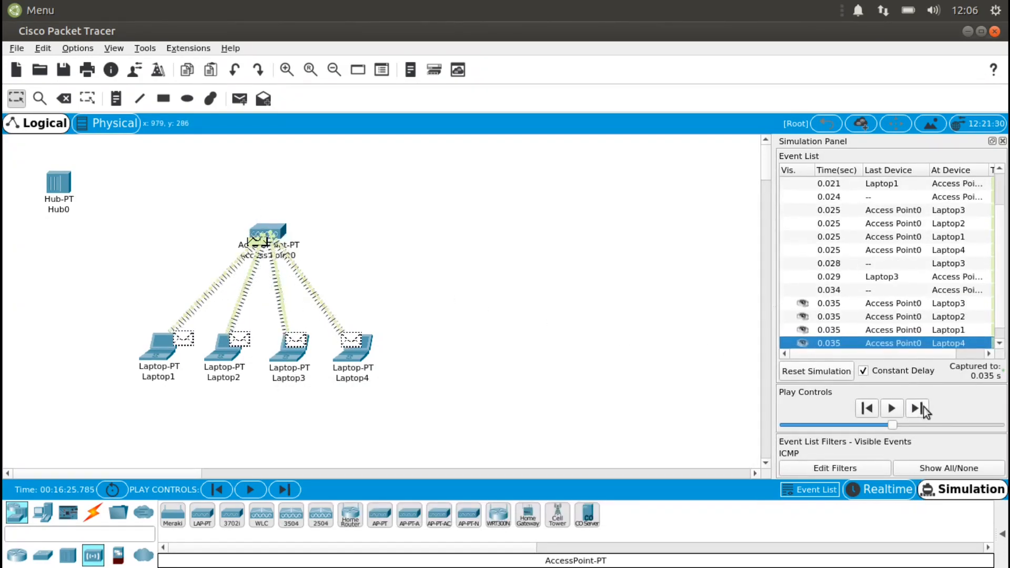